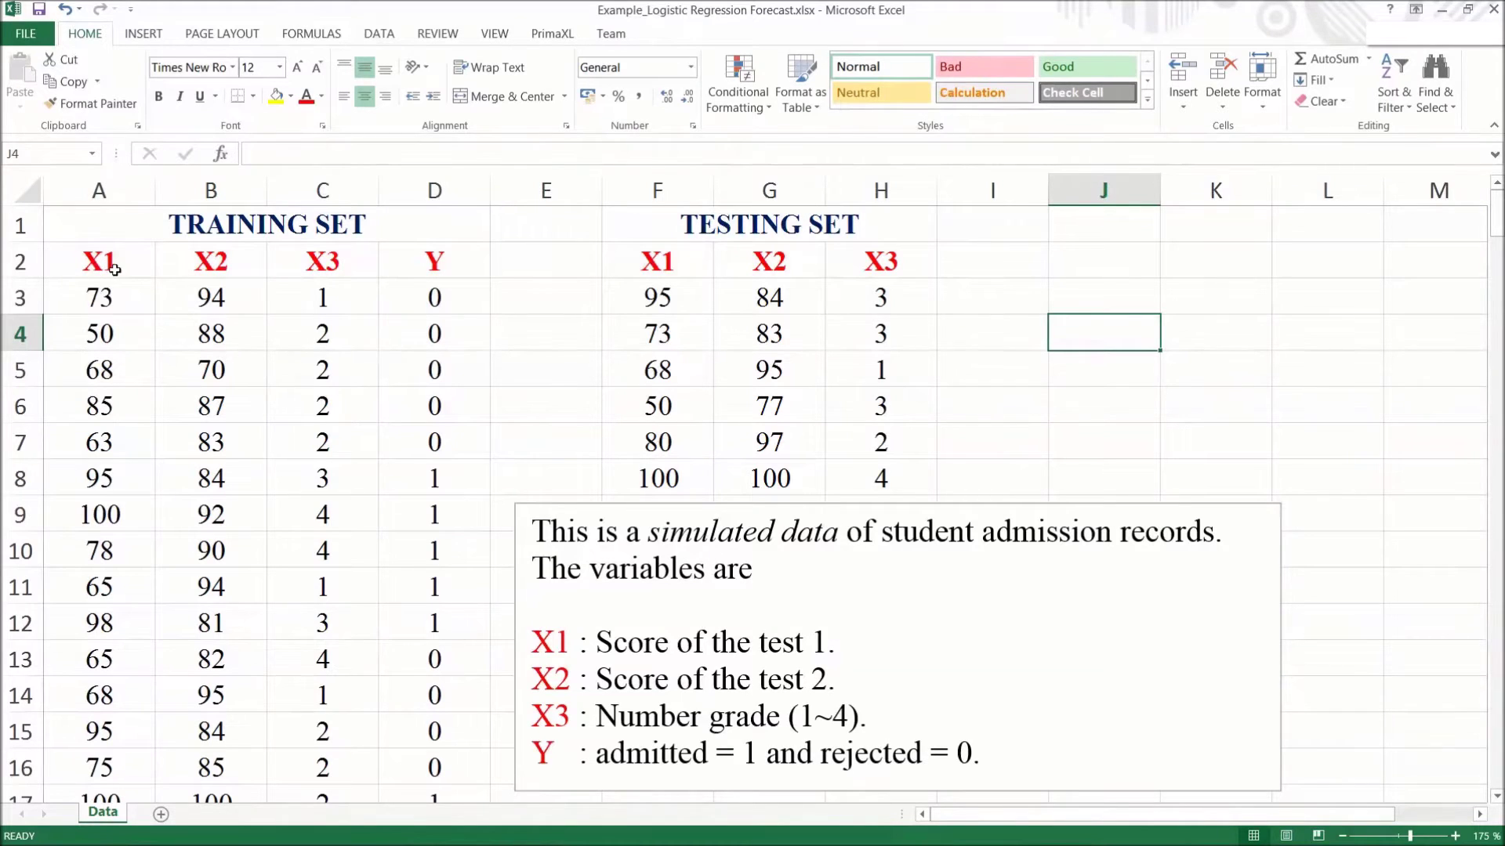
# Step: Examine the variable headers X1, X2, X3 and Y of the training set and X1 to X3 of the testing set
pyautogui.click(126, 264)
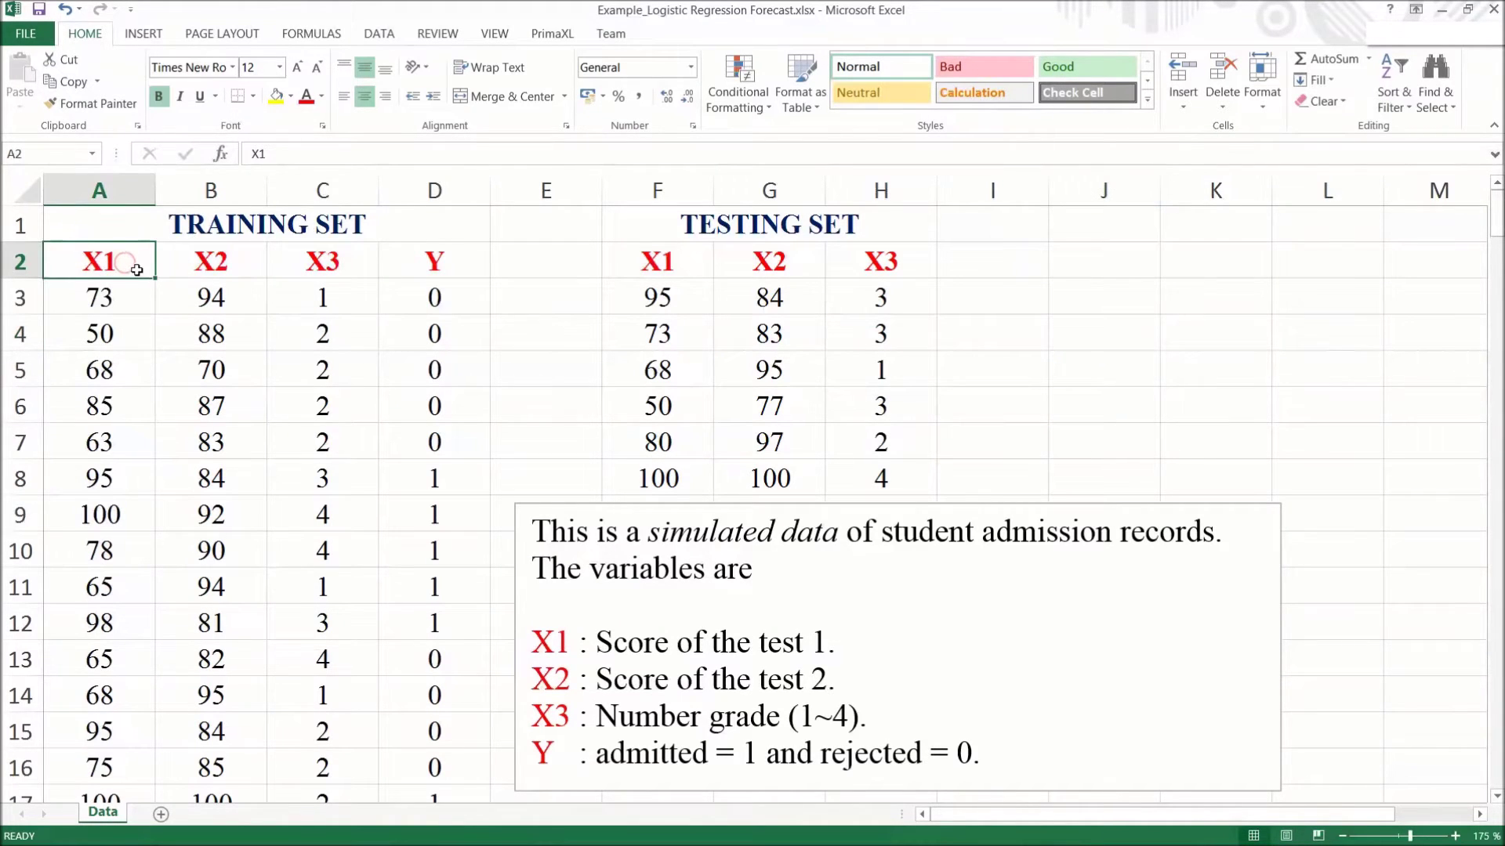
pyautogui.press('Right')
pyautogui.press('Right')
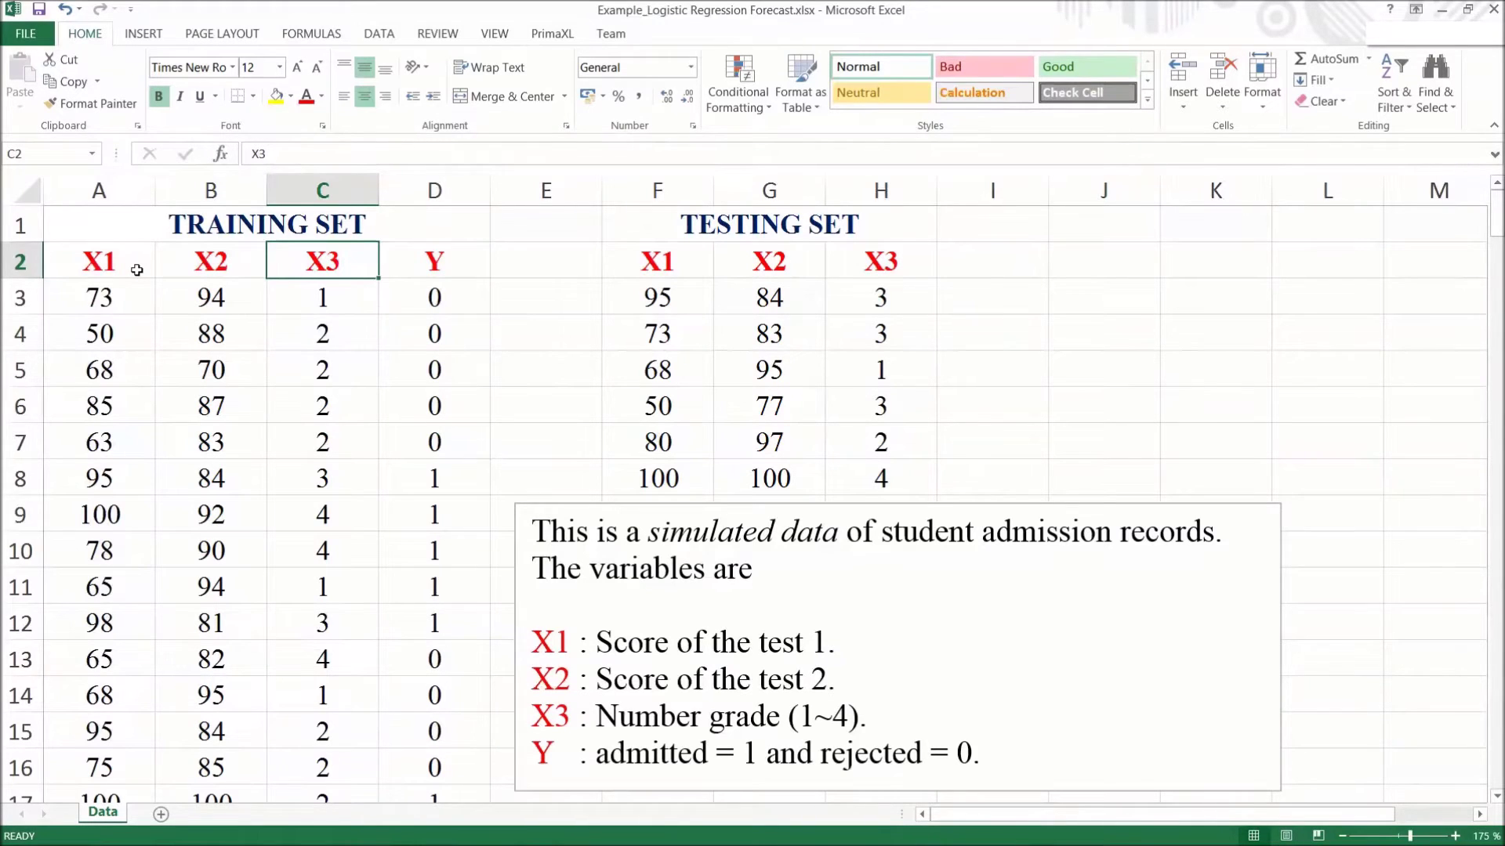
pyautogui.press('Right')
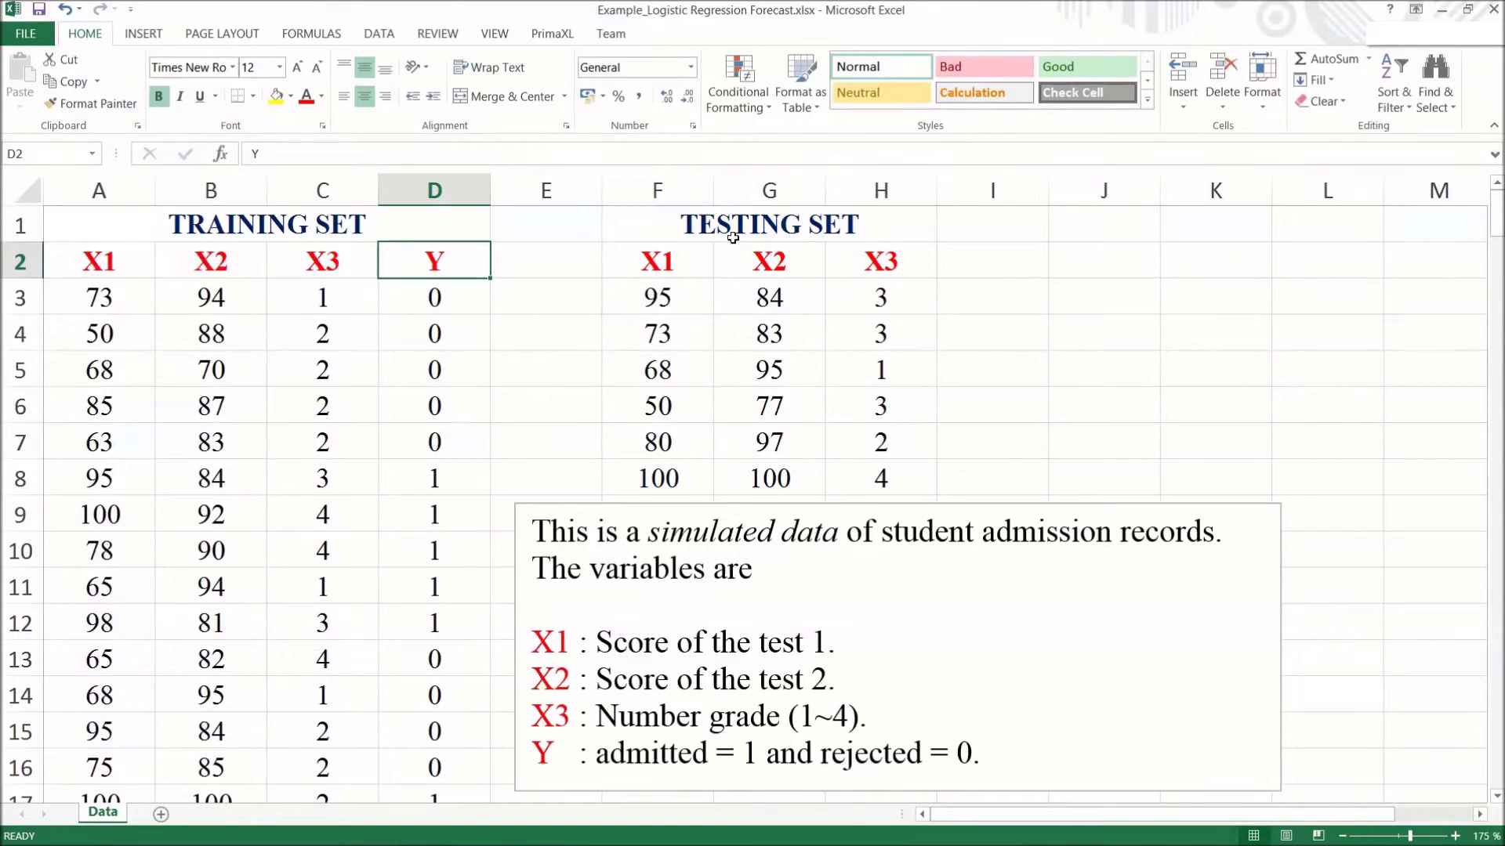
pyautogui.click(677, 268)
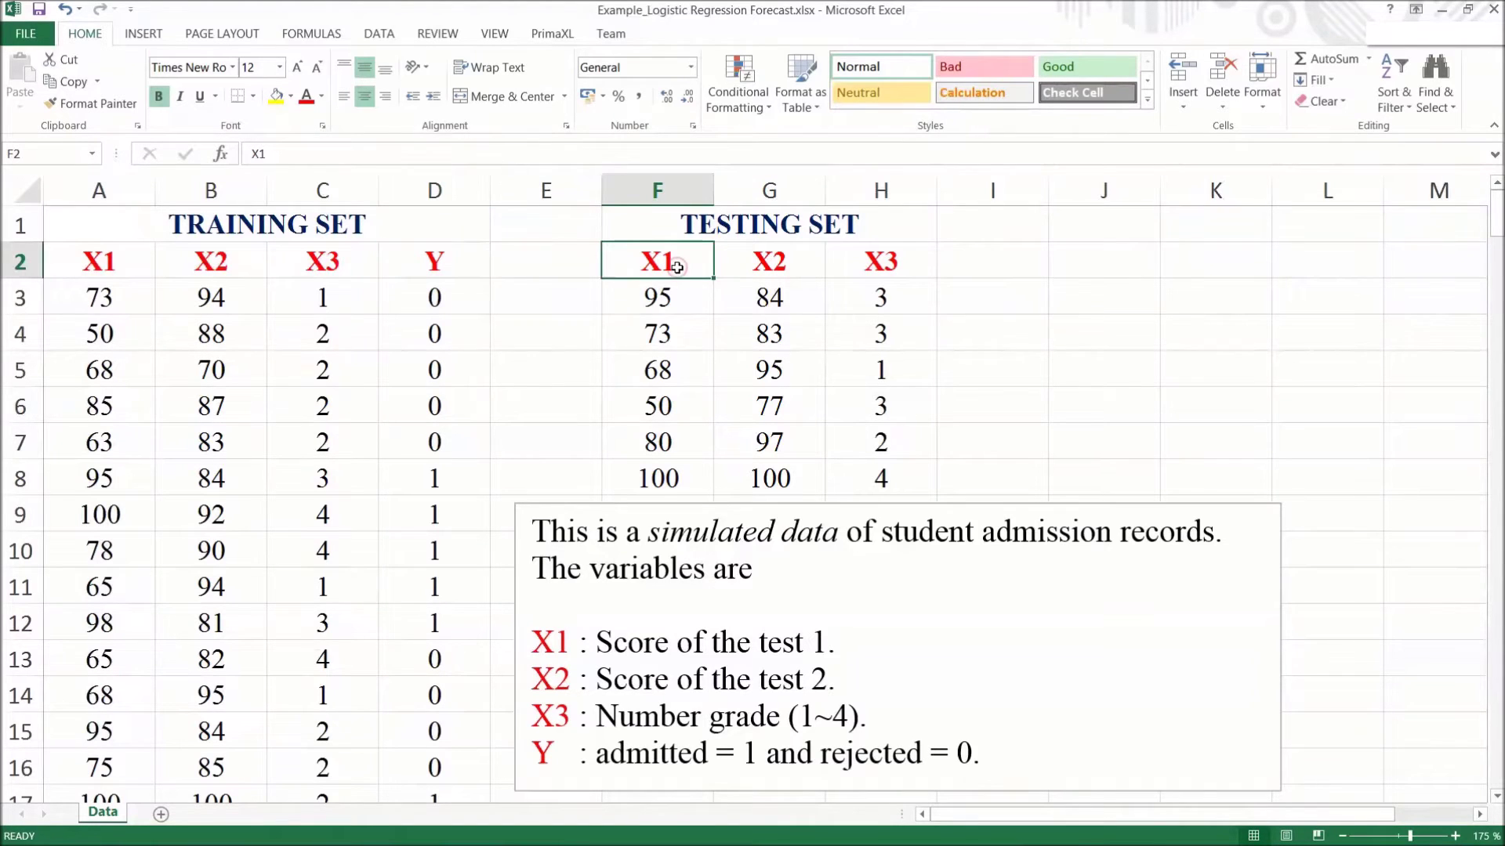
pyautogui.press('Right')
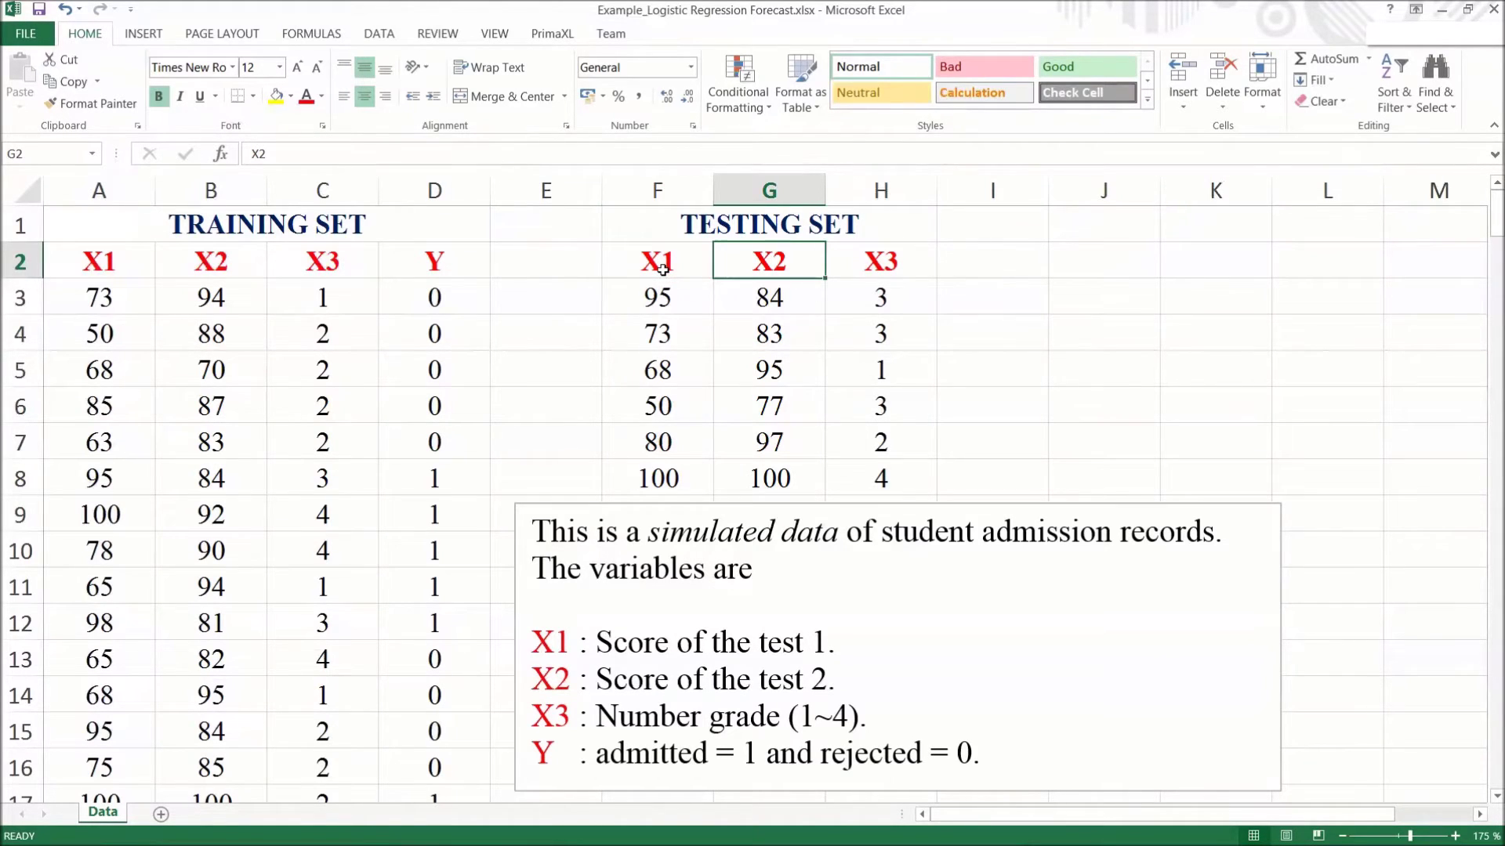
pyautogui.press('Right')
pyautogui.press('Right')
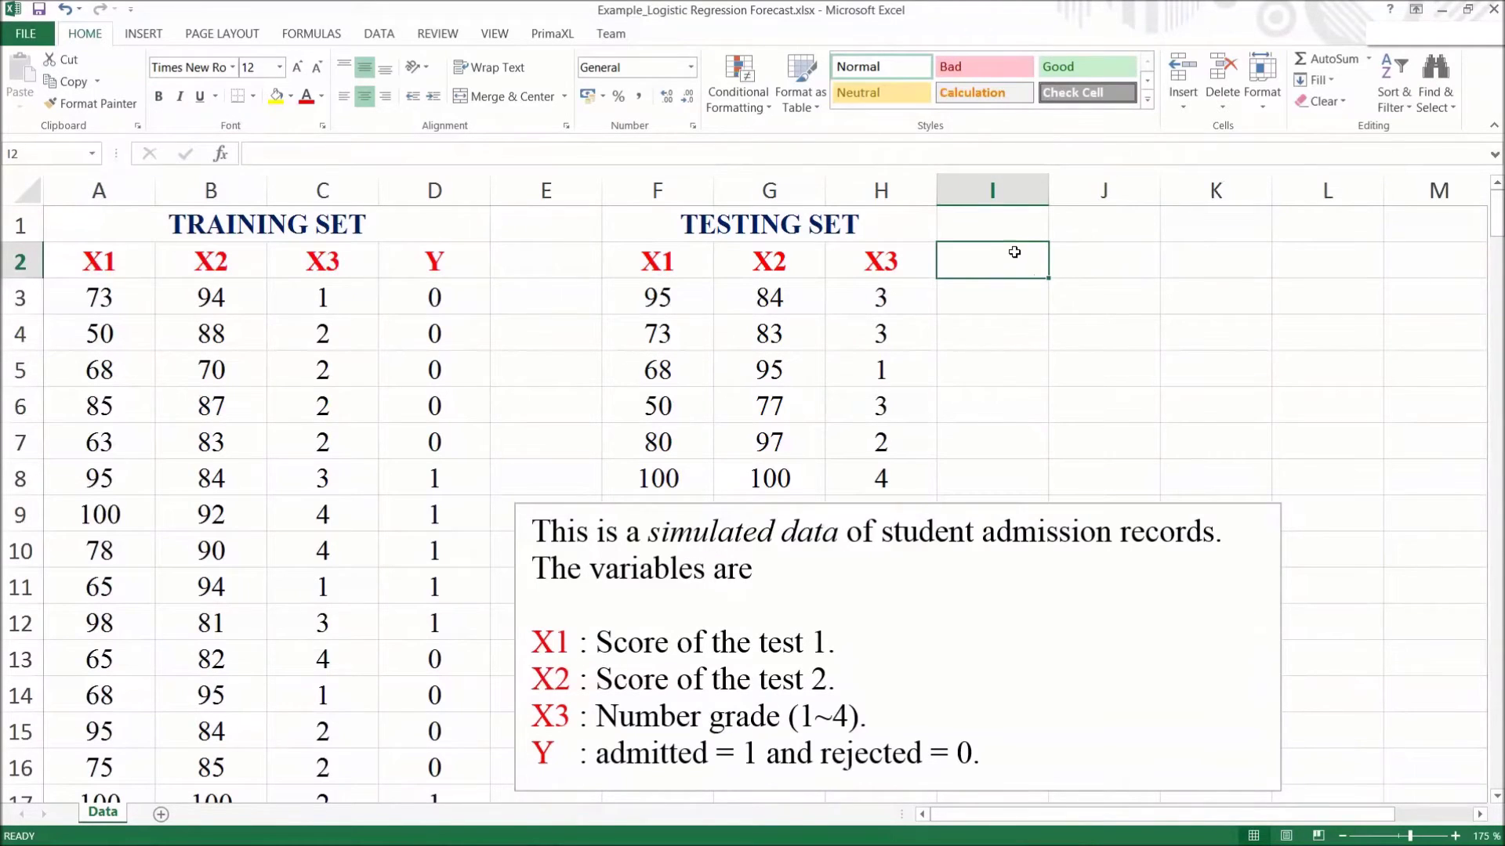
# Step: Remove the text box describing the simulated admission data and its variables from the sheet
pyautogui.click(1068, 506)
pyautogui.moveTo(1068, 504); pyautogui.dragTo(1070, 198)
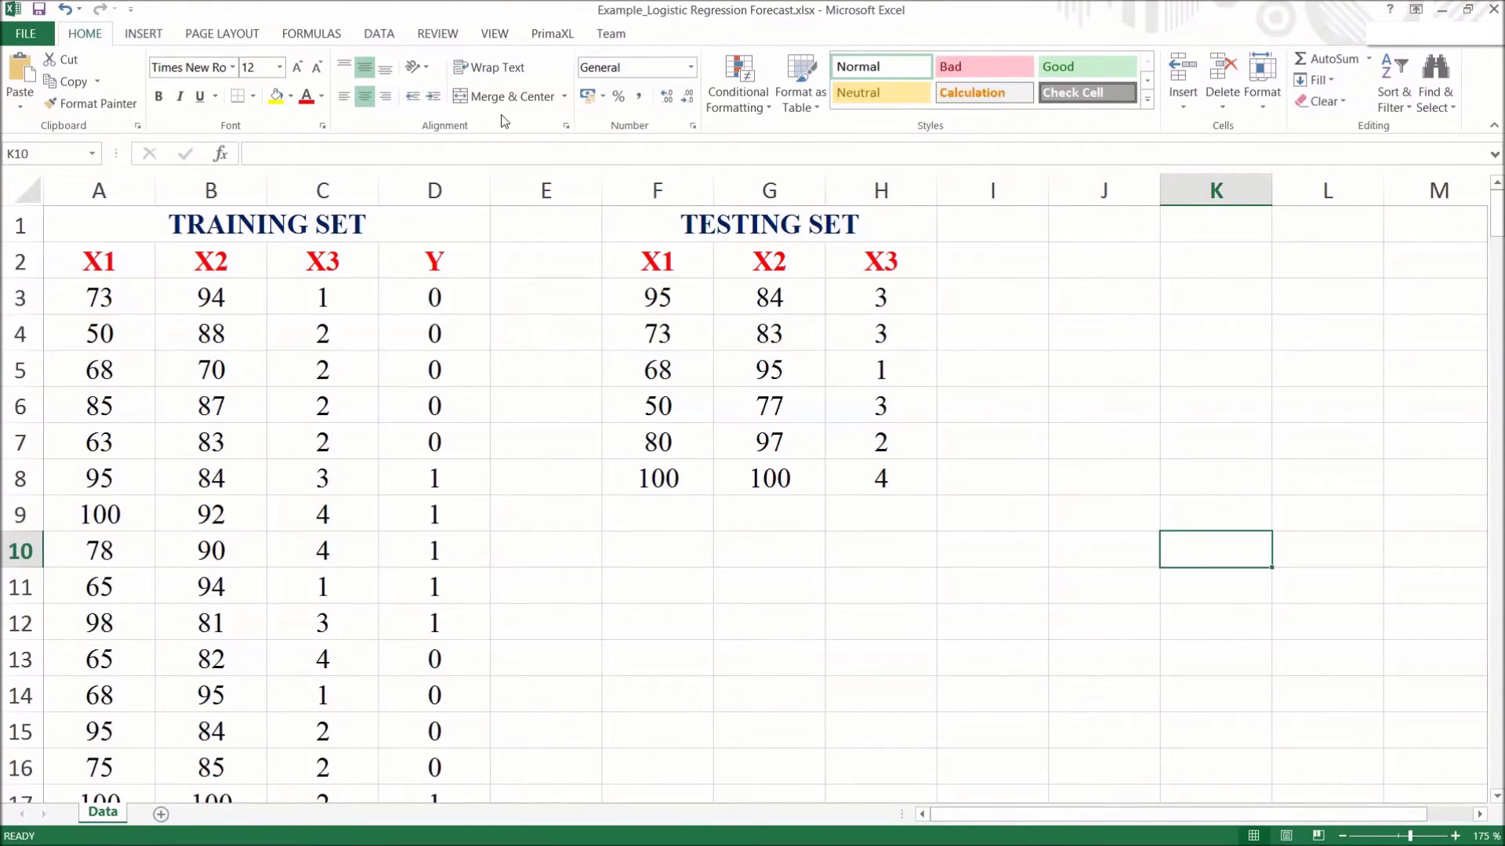
# Step: Open PrimaXL's Logistic Regression Forecast dialog and move it clear of the training and testing data
pyautogui.click(551, 35)
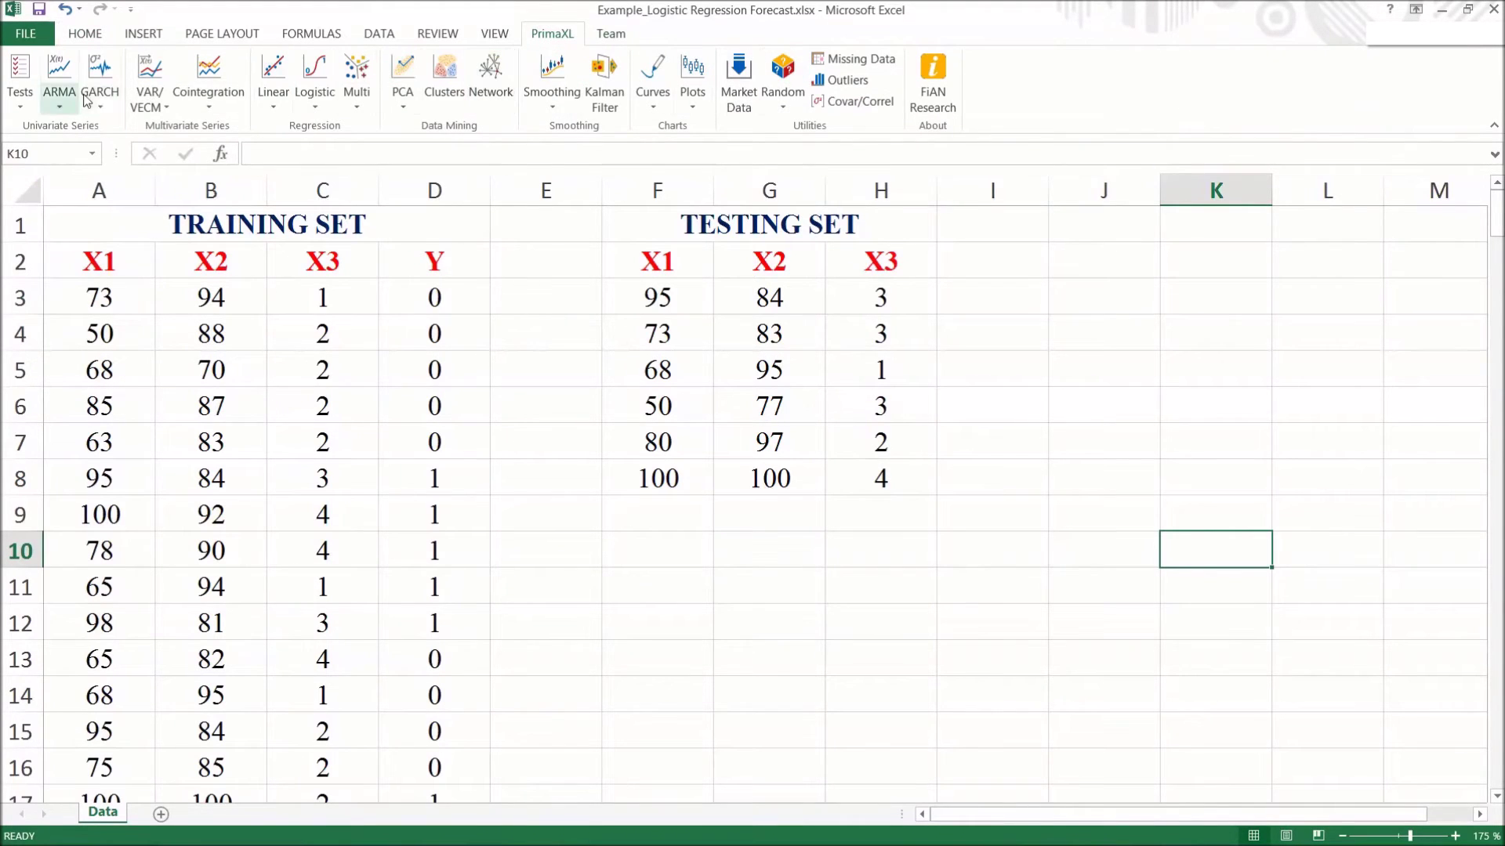
pyautogui.click(322, 118)
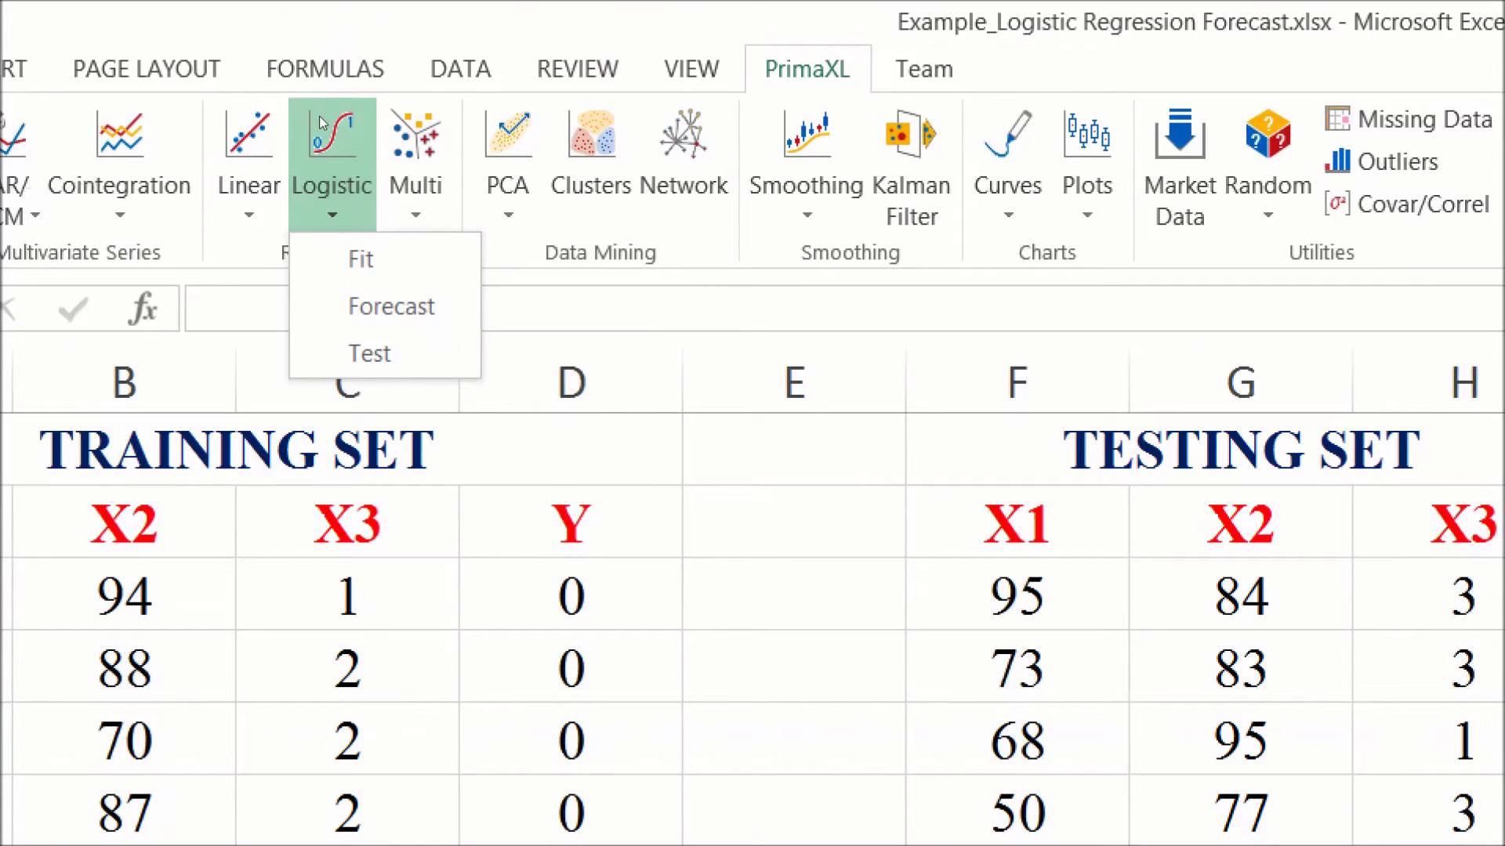
pyautogui.click(391, 306)
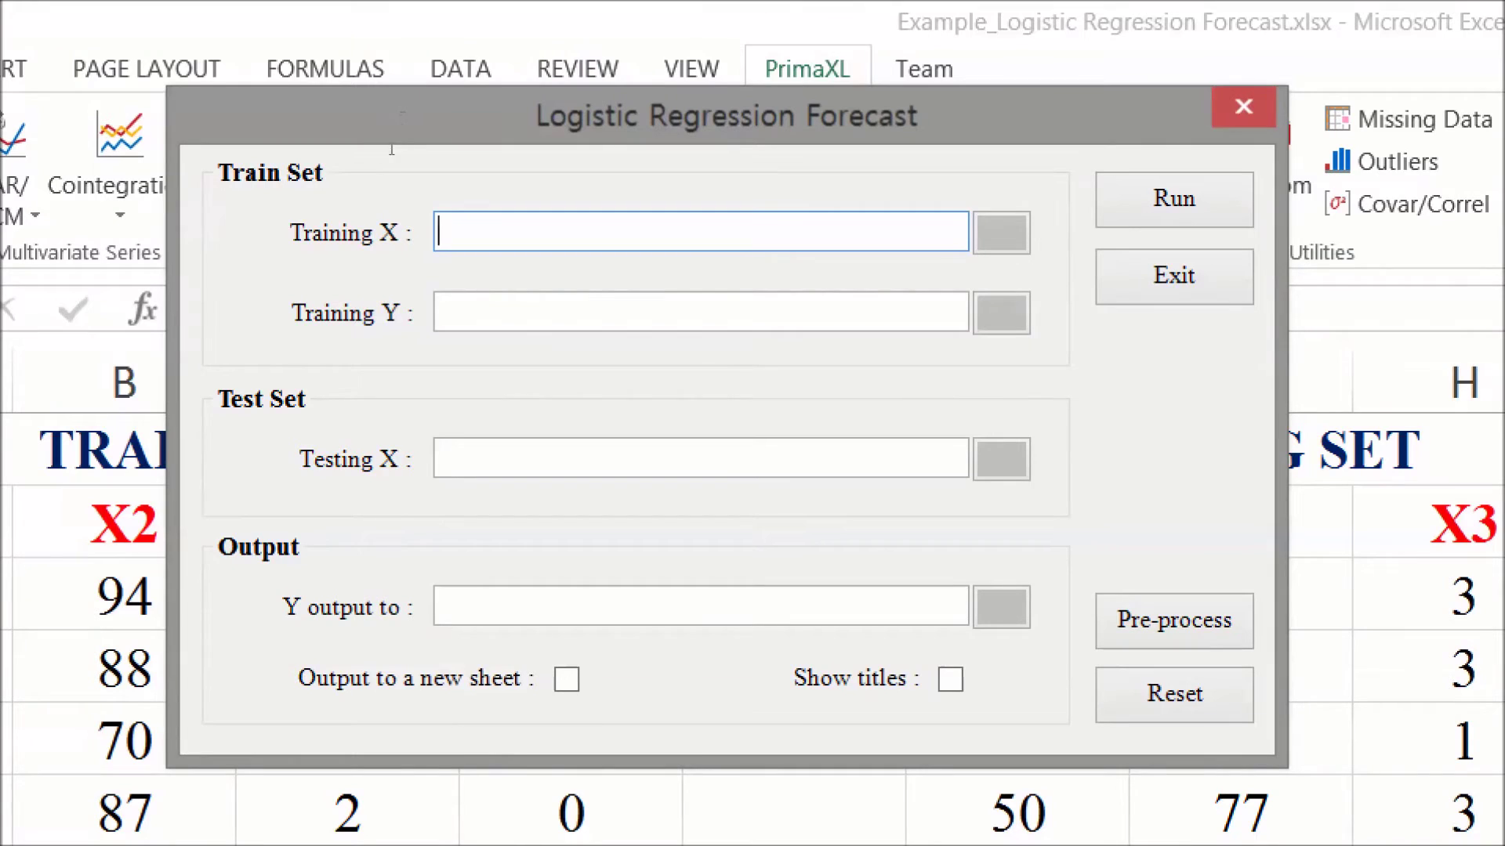
pyautogui.press('Tab')
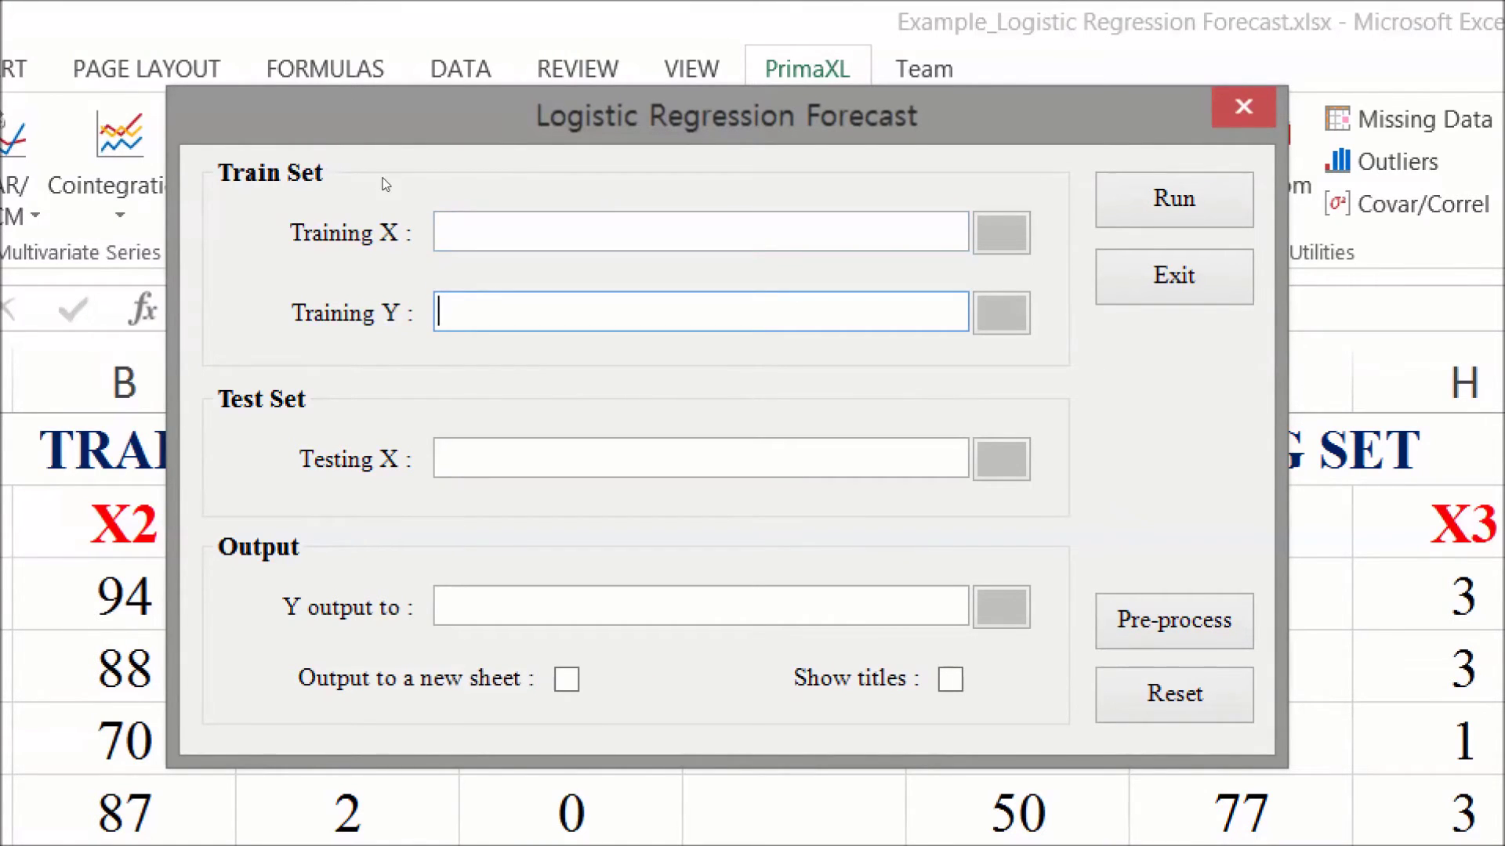
pyautogui.press('Tab')
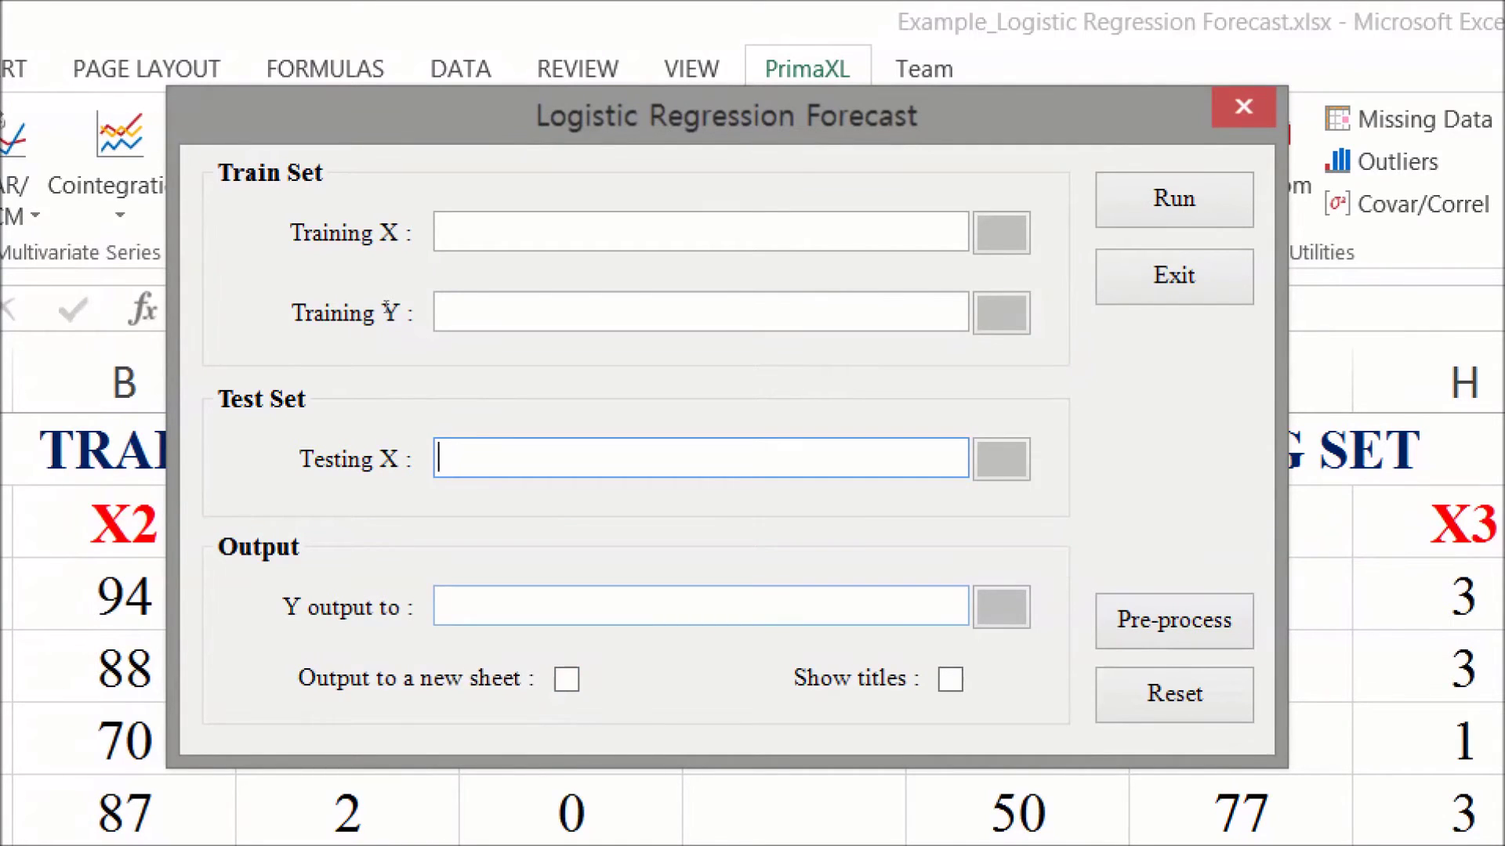
pyautogui.press('Tab')
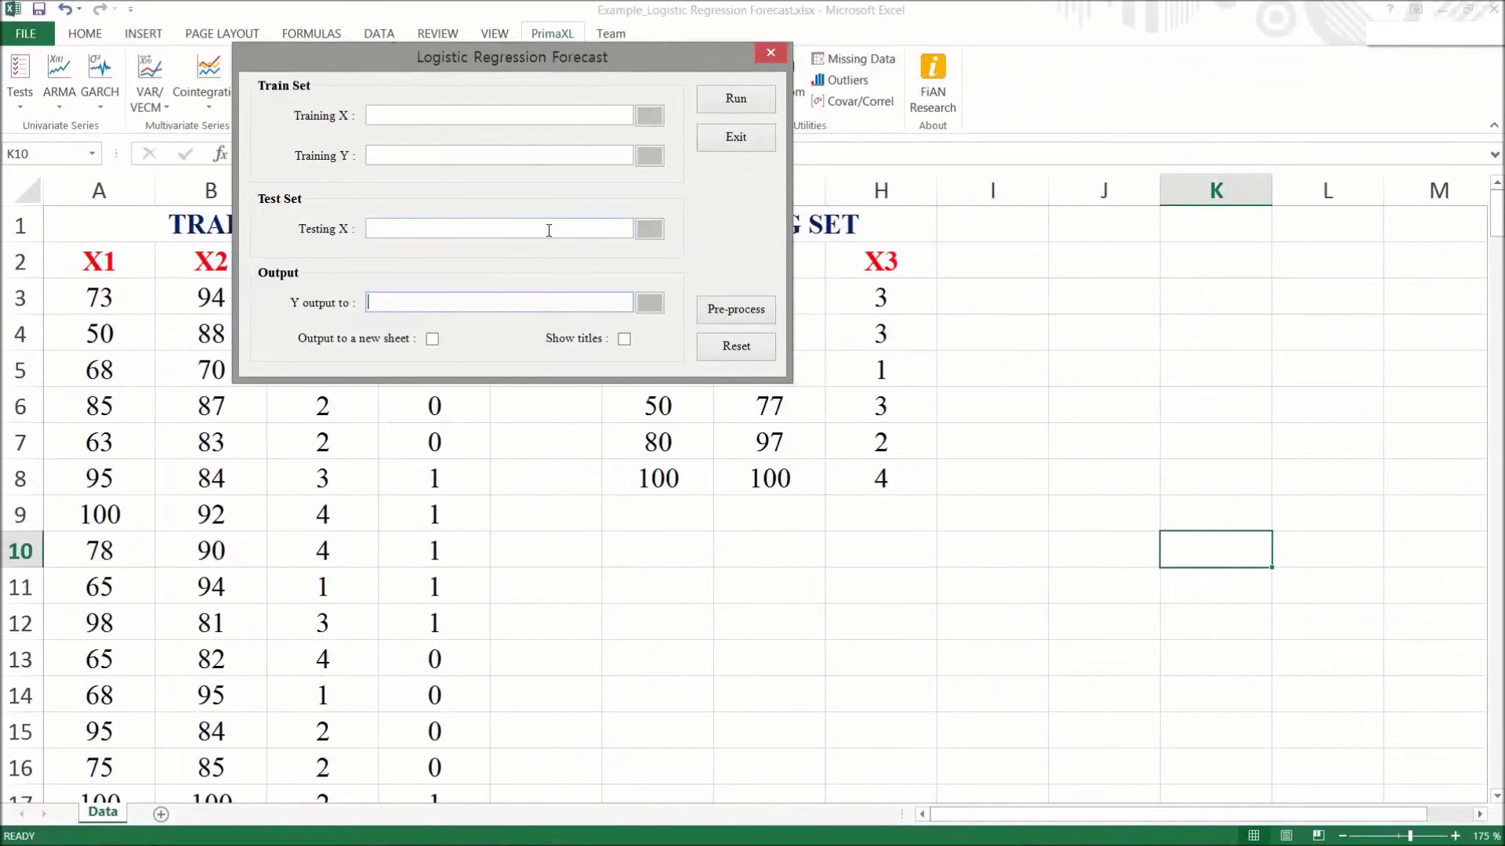
pyautogui.moveTo(581, 68); pyautogui.dragTo(948, 523)
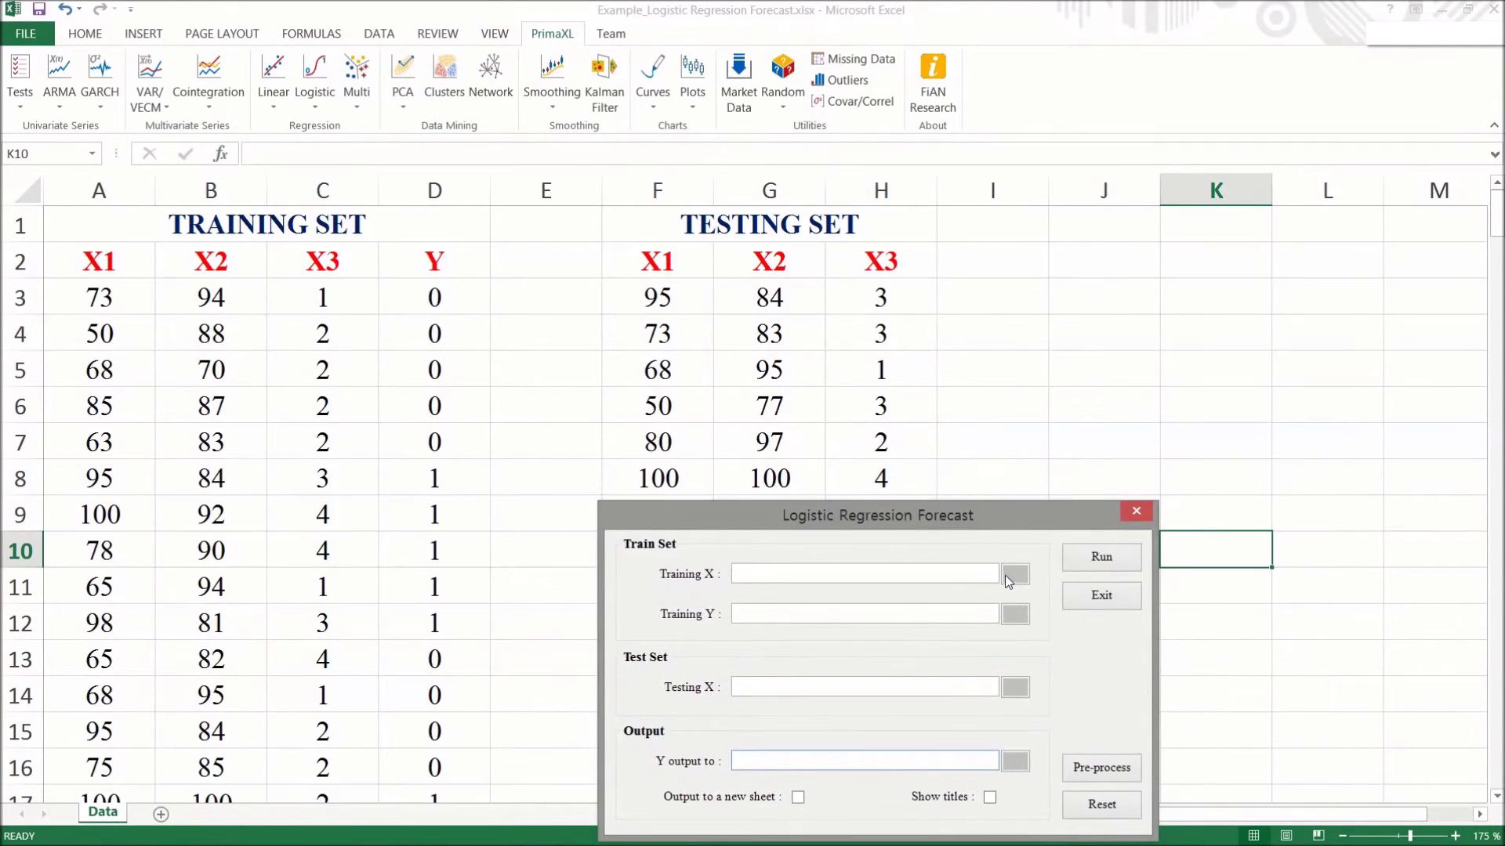
# Step: Set the Training X range to Data!A3:C202 and the Training Y range to Data!D3:D202
pyautogui.click(1004, 576)
pyautogui.moveTo(90, 299); pyautogui.dragTo(302, 719)
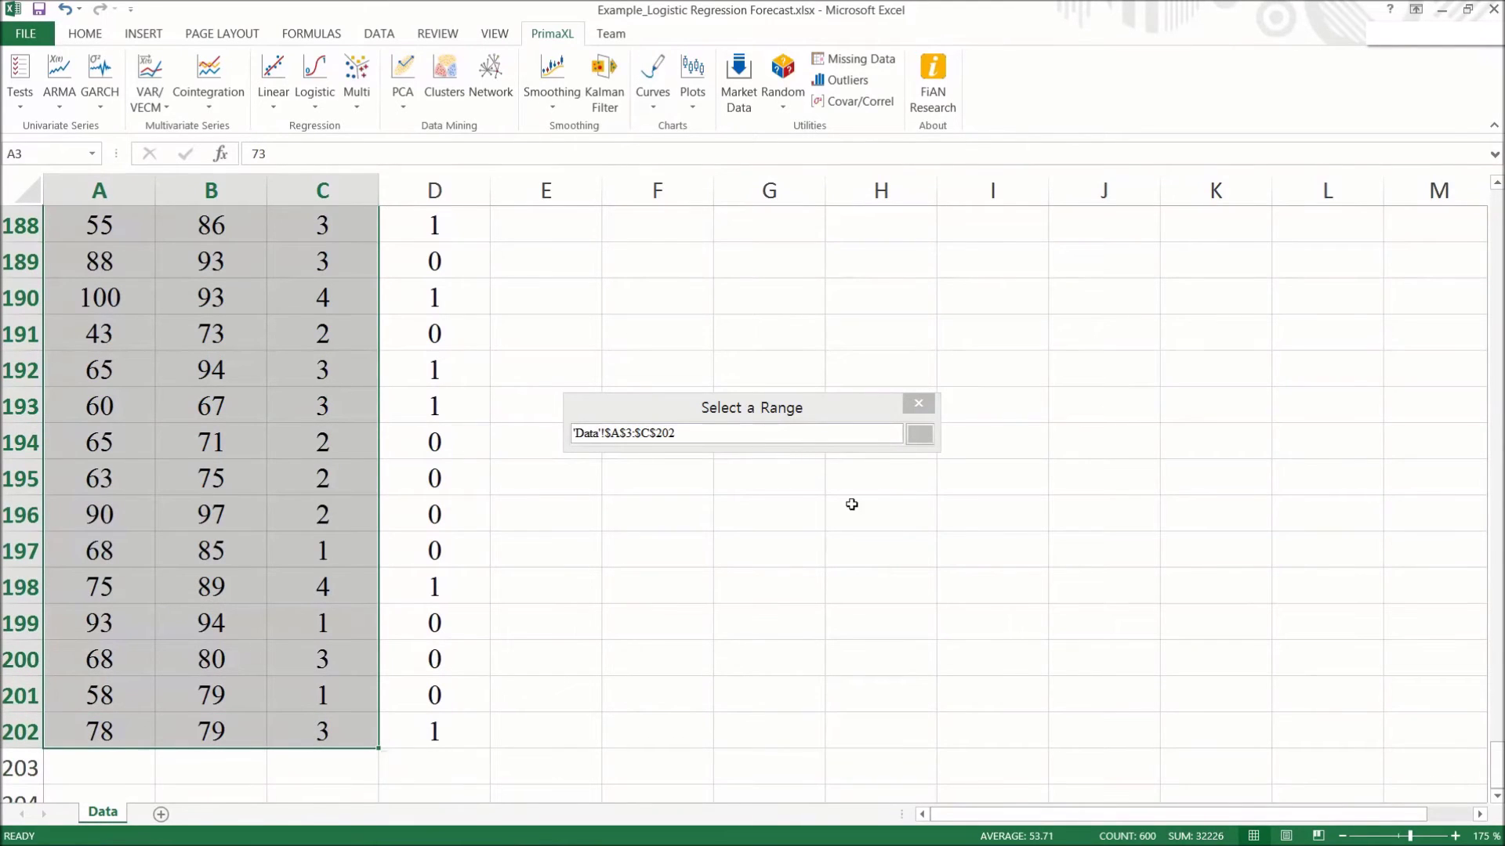
pyautogui.click(915, 440)
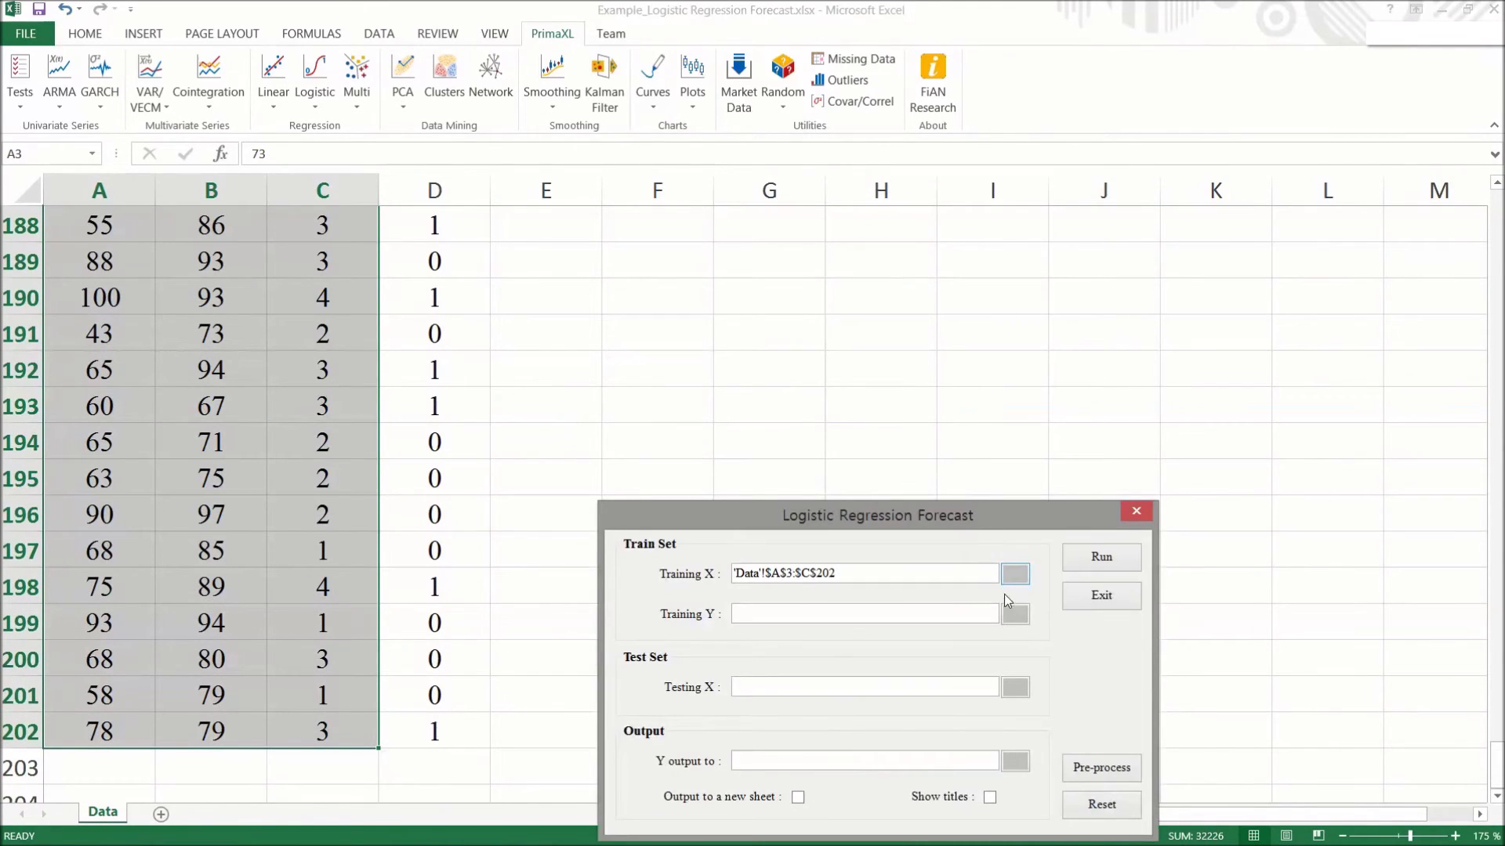
pyautogui.click(1013, 616)
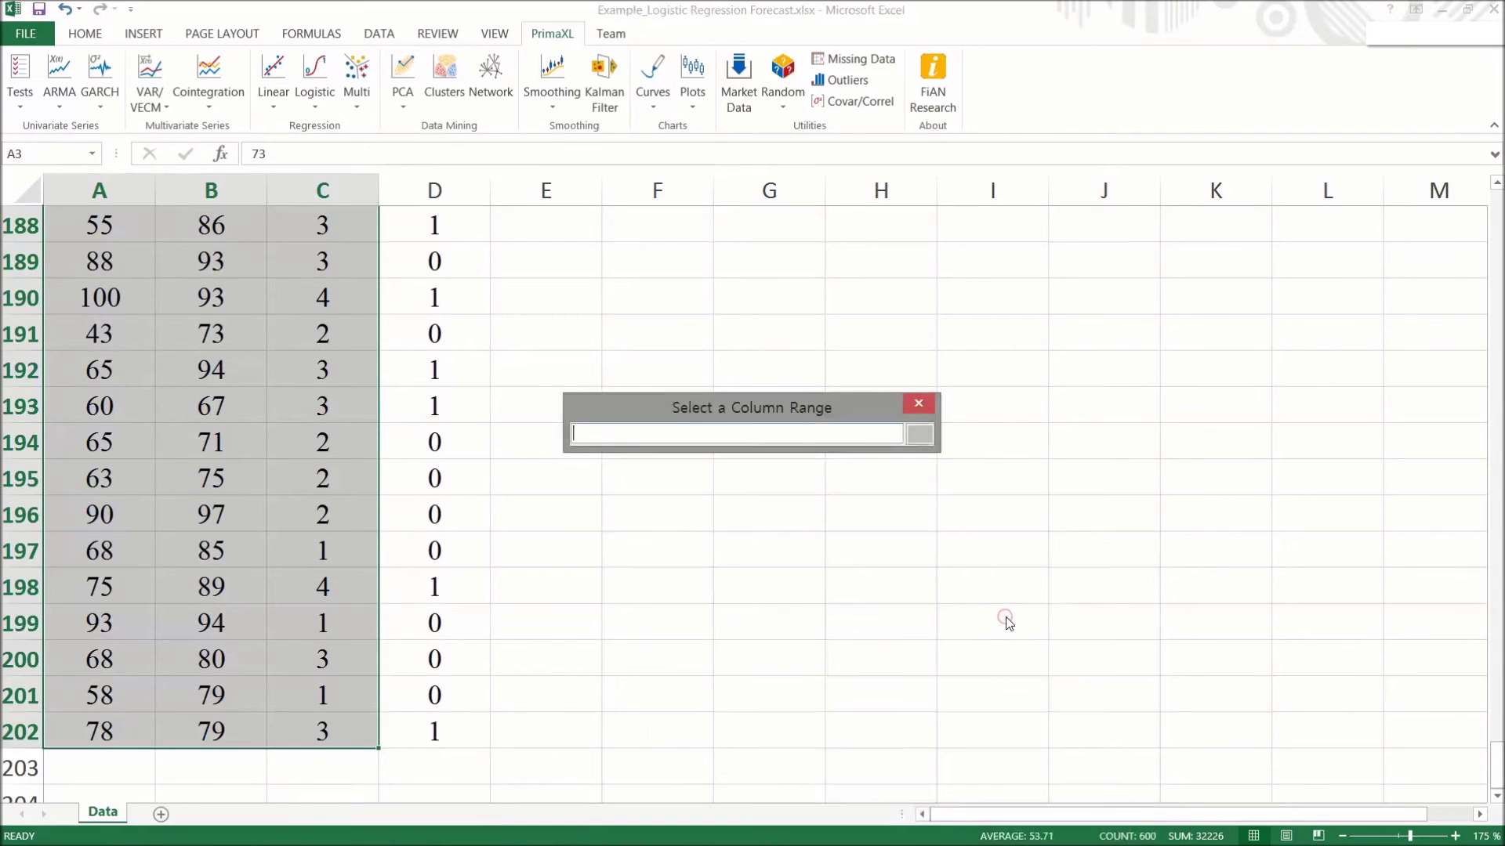
pyautogui.moveTo(438, 731); pyautogui.dragTo(99, 225)
pyautogui.moveTo(380, 314); pyautogui.dragTo(390, 295)
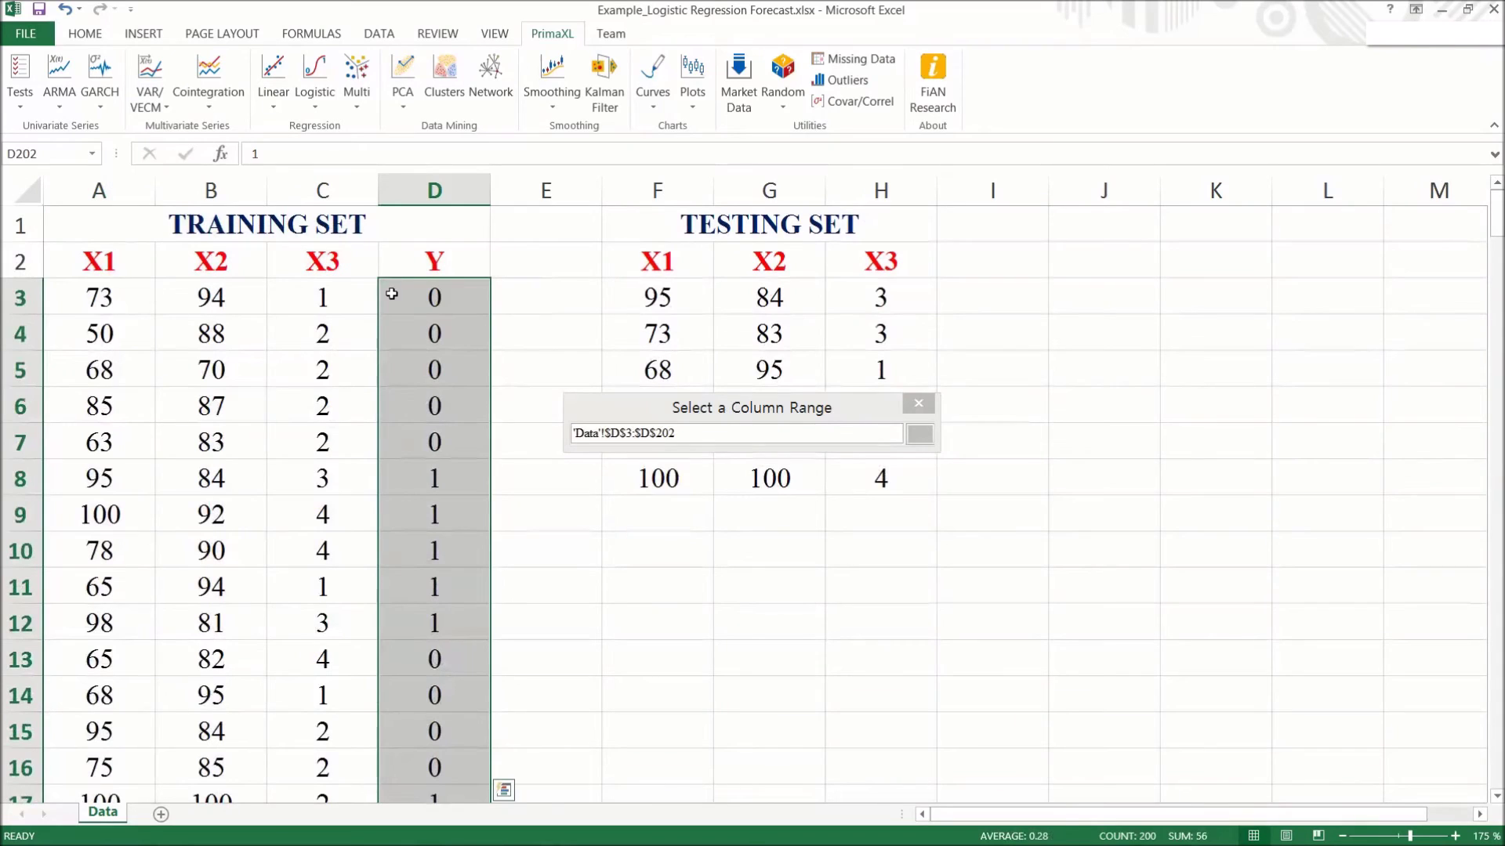
pyautogui.click(914, 438)
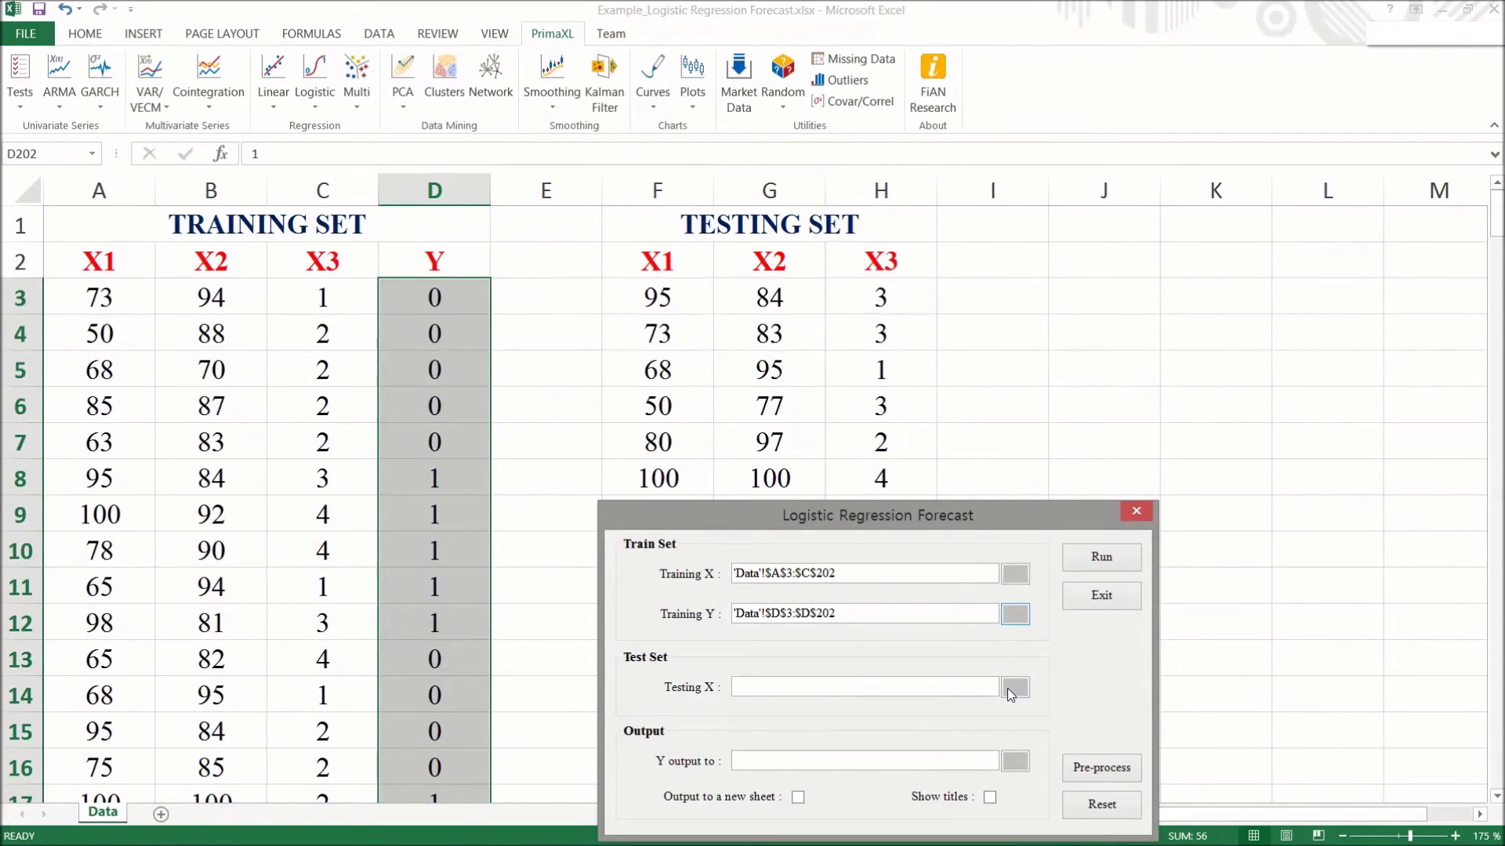
# Step: Set the Testing X range to Data!F3:H8 and the Y output cell to Data!I3
pyautogui.click(1011, 690)
pyautogui.moveTo(656, 299); pyautogui.dragTo(835, 468)
pyautogui.click(915, 439)
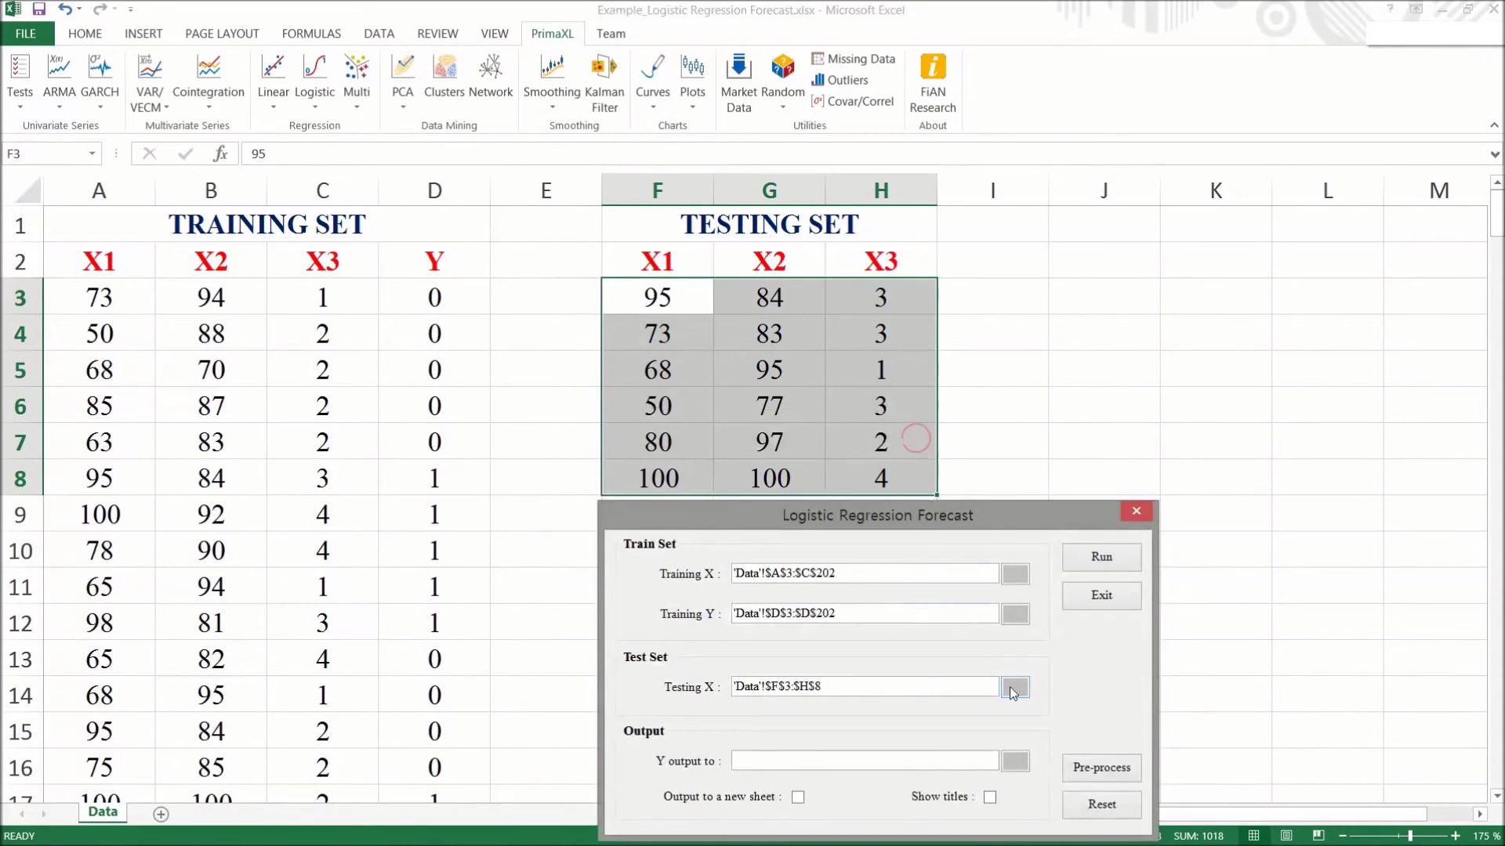
pyautogui.click(1015, 761)
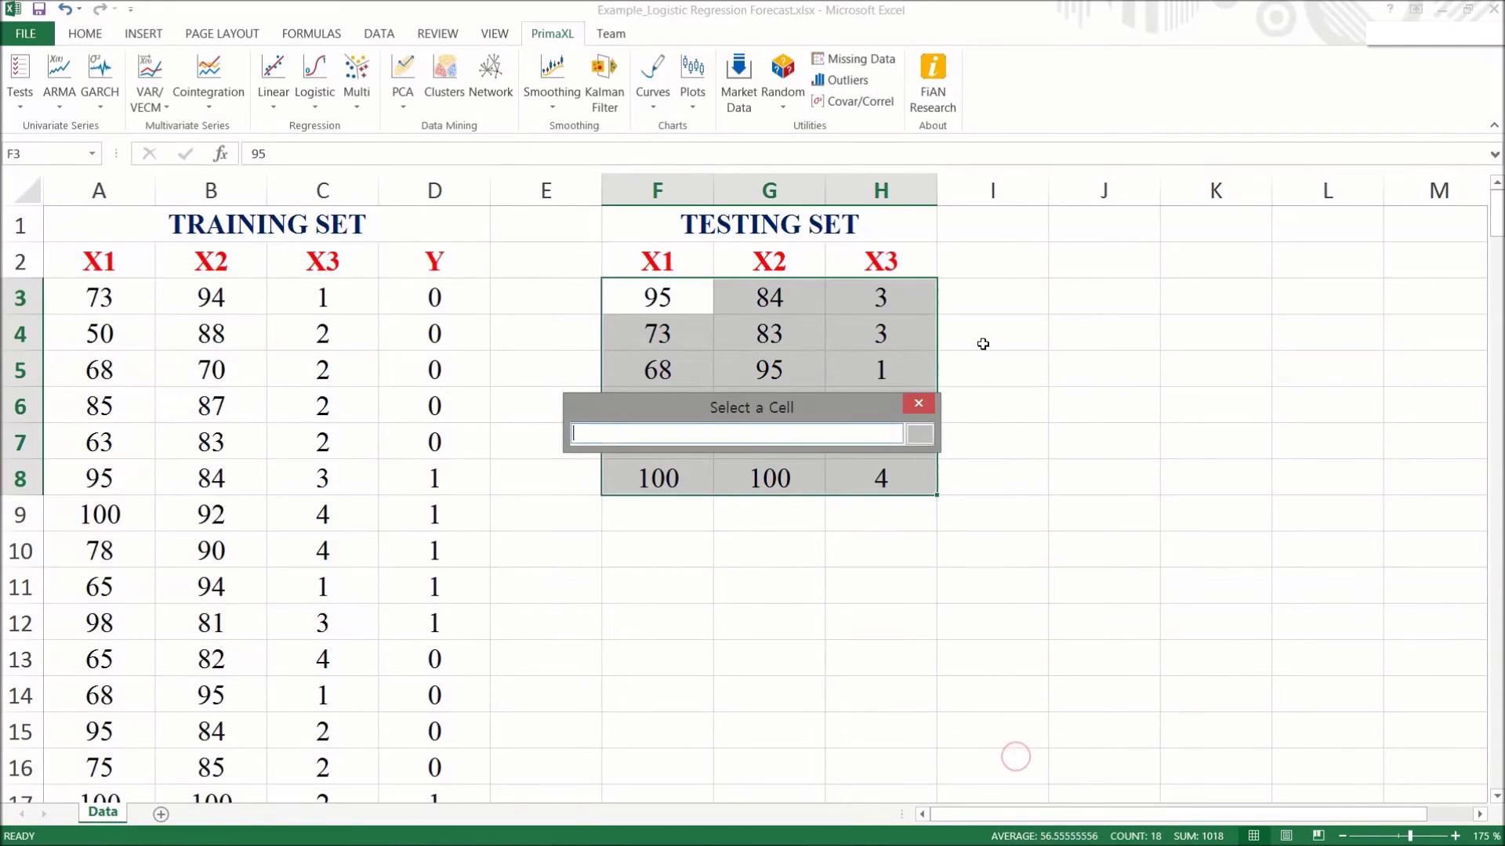
pyautogui.click(992, 302)
pyautogui.click(920, 434)
# Step: Run the logistic regression forecast with the dialog moved away from the output column
pyautogui.moveTo(874, 513); pyautogui.dragTo(344, 296)
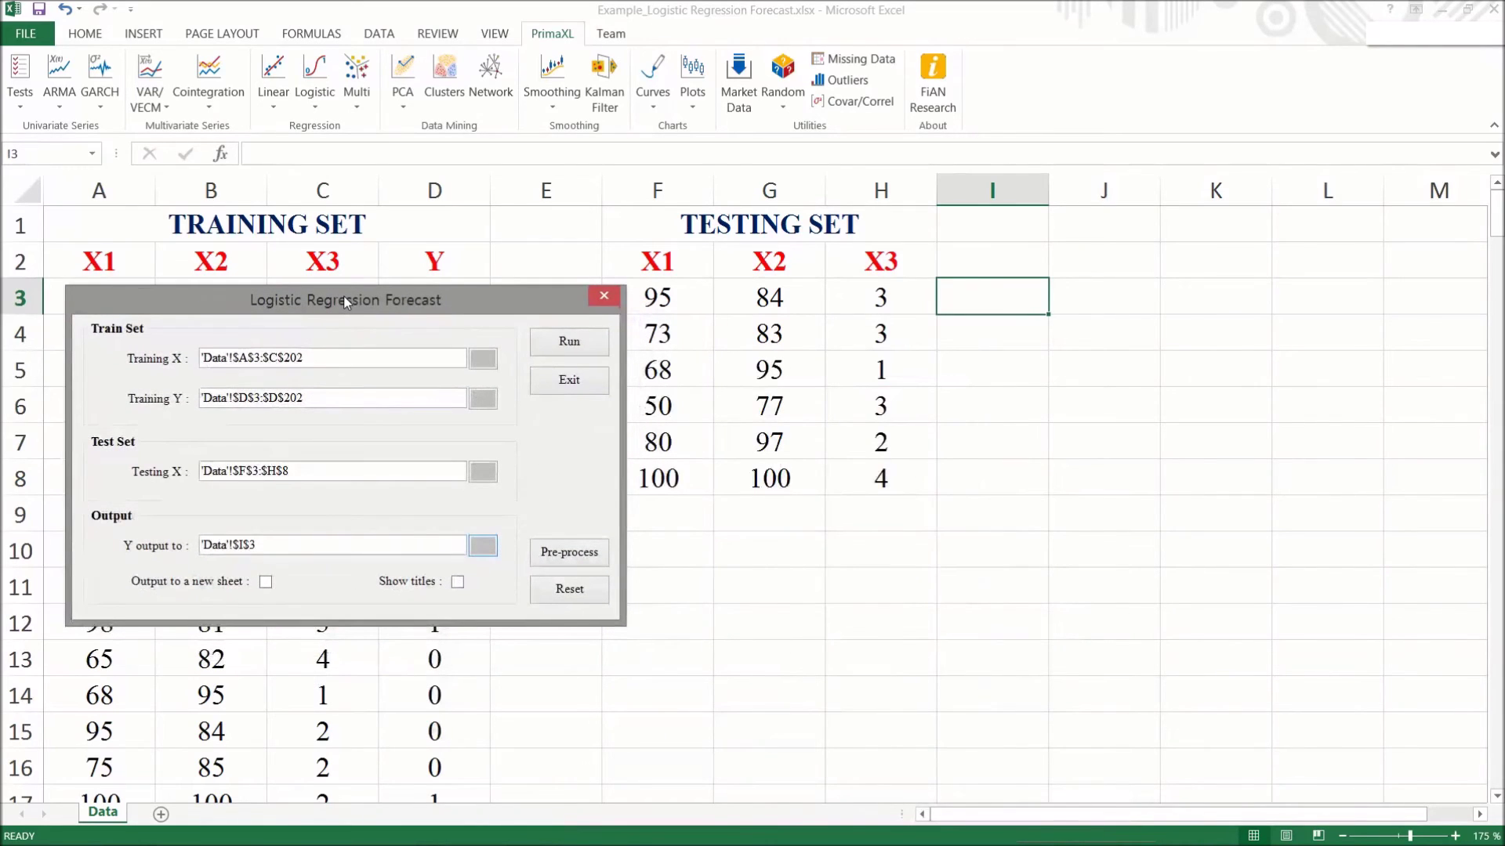
pyautogui.click(569, 343)
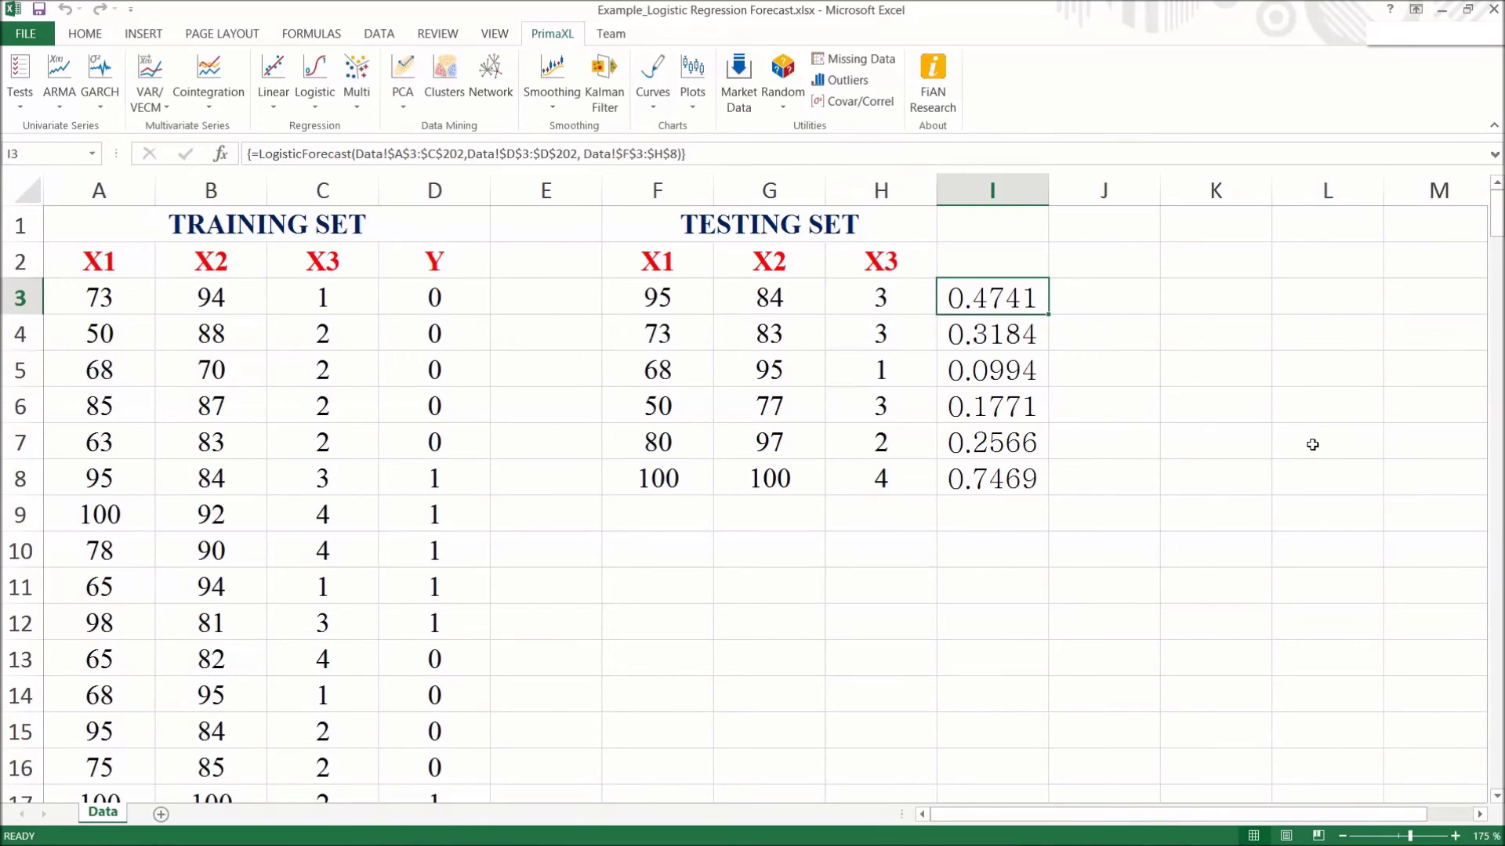
pyautogui.click(1311, 441)
# Step: Format the forecast values in I3:I8 as Number with 2 decimal places and the third negative number style, -1234.10
pyautogui.moveTo(1009, 298); pyautogui.dragTo(994, 474)
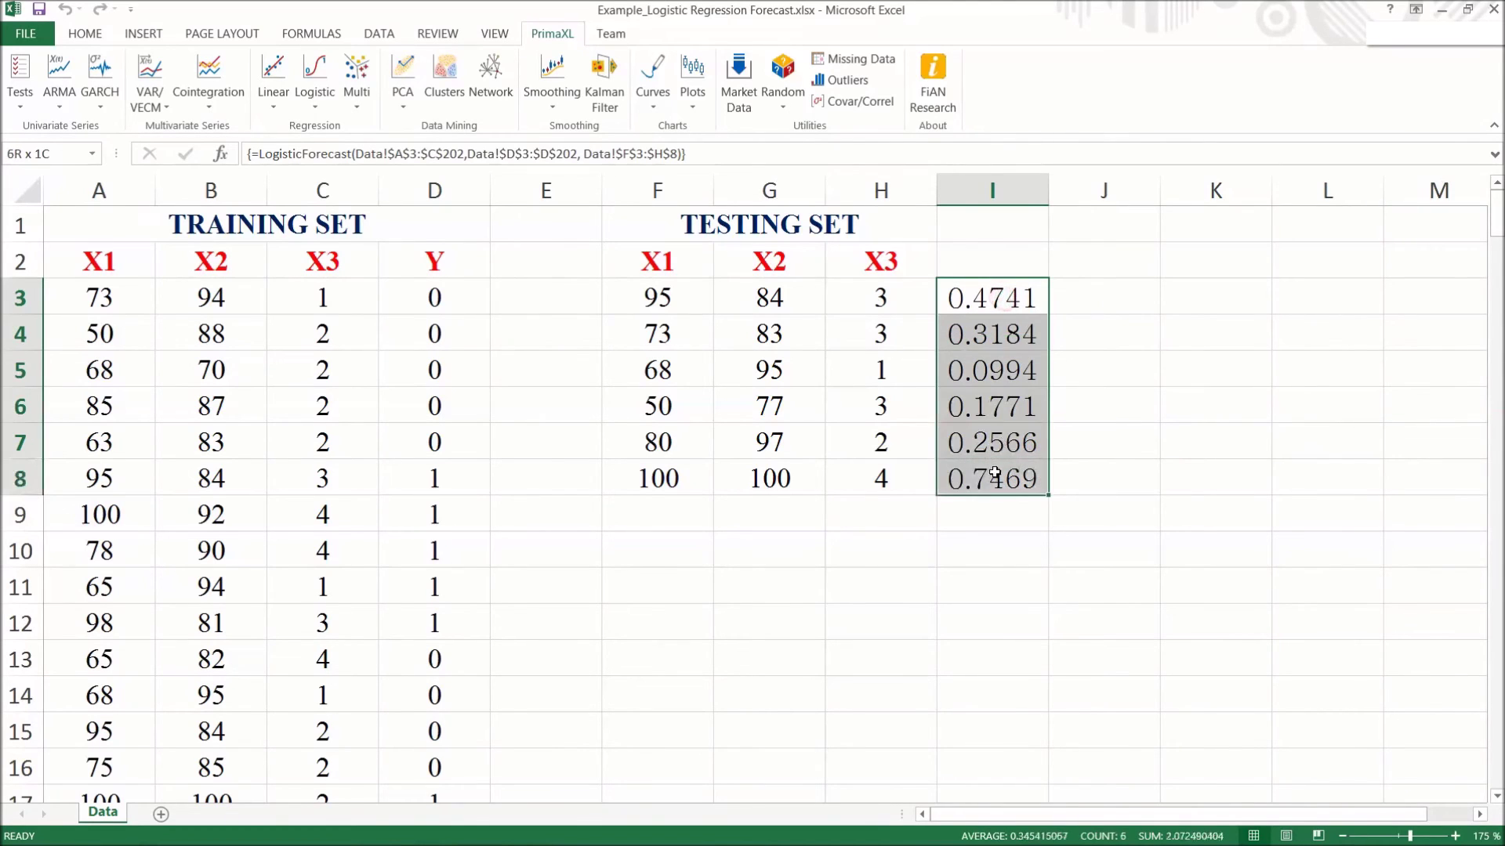
pyautogui.rightClick(996, 420)
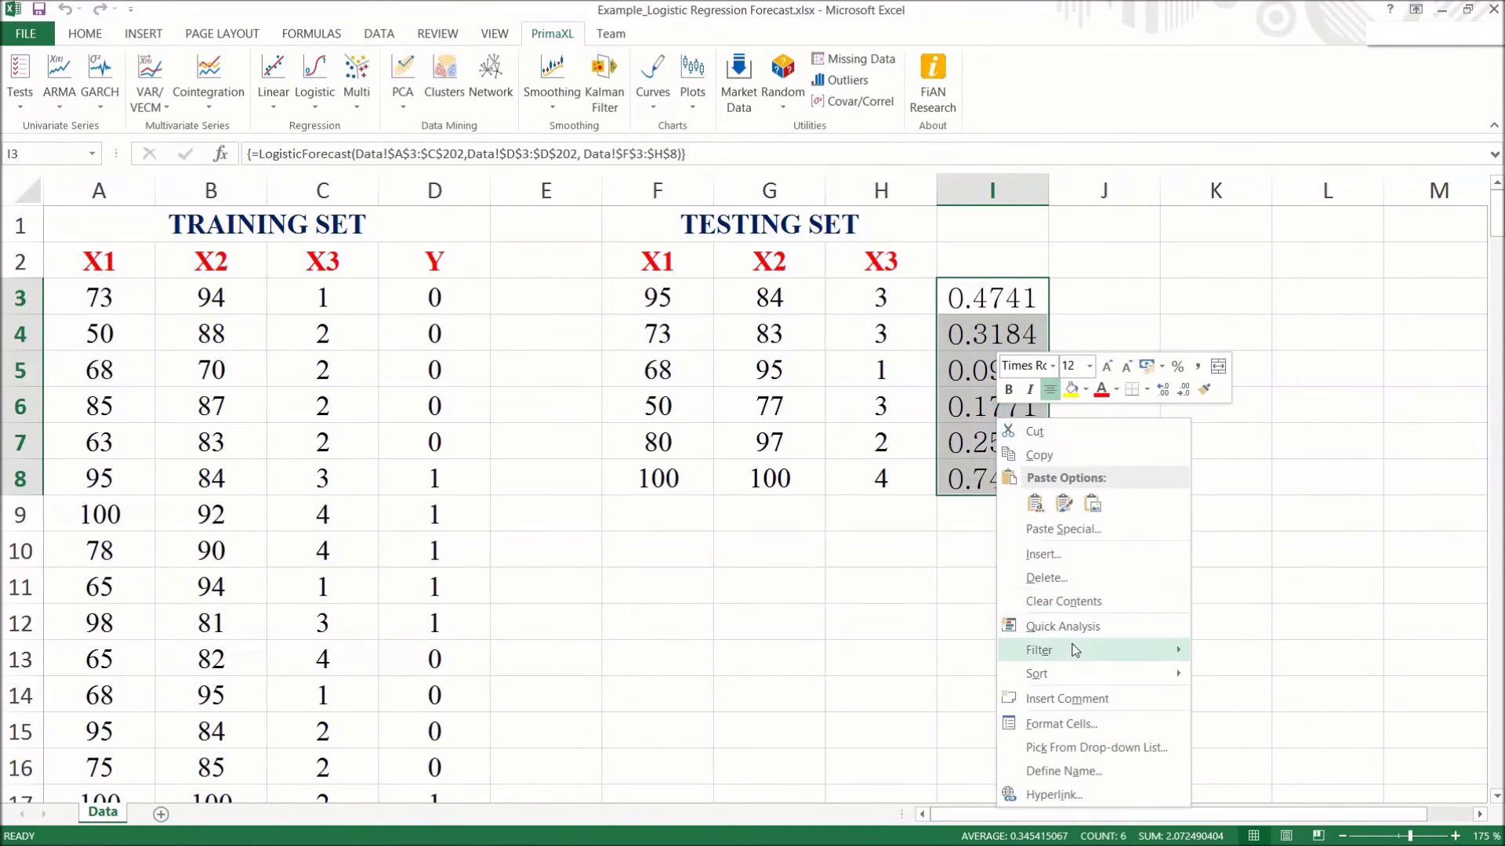
pyautogui.click(1073, 724)
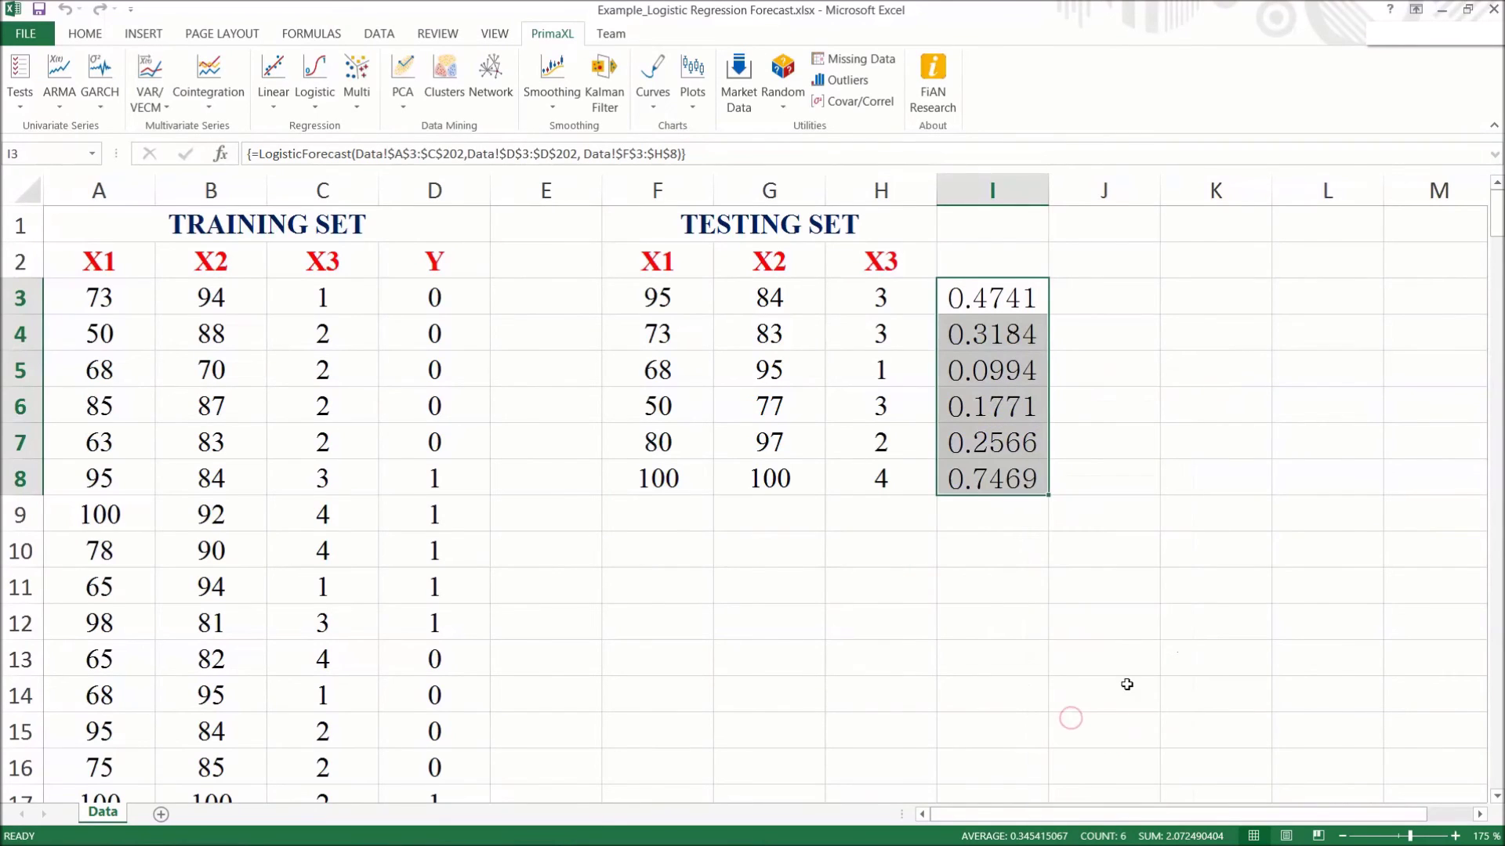
pyautogui.click(851, 478)
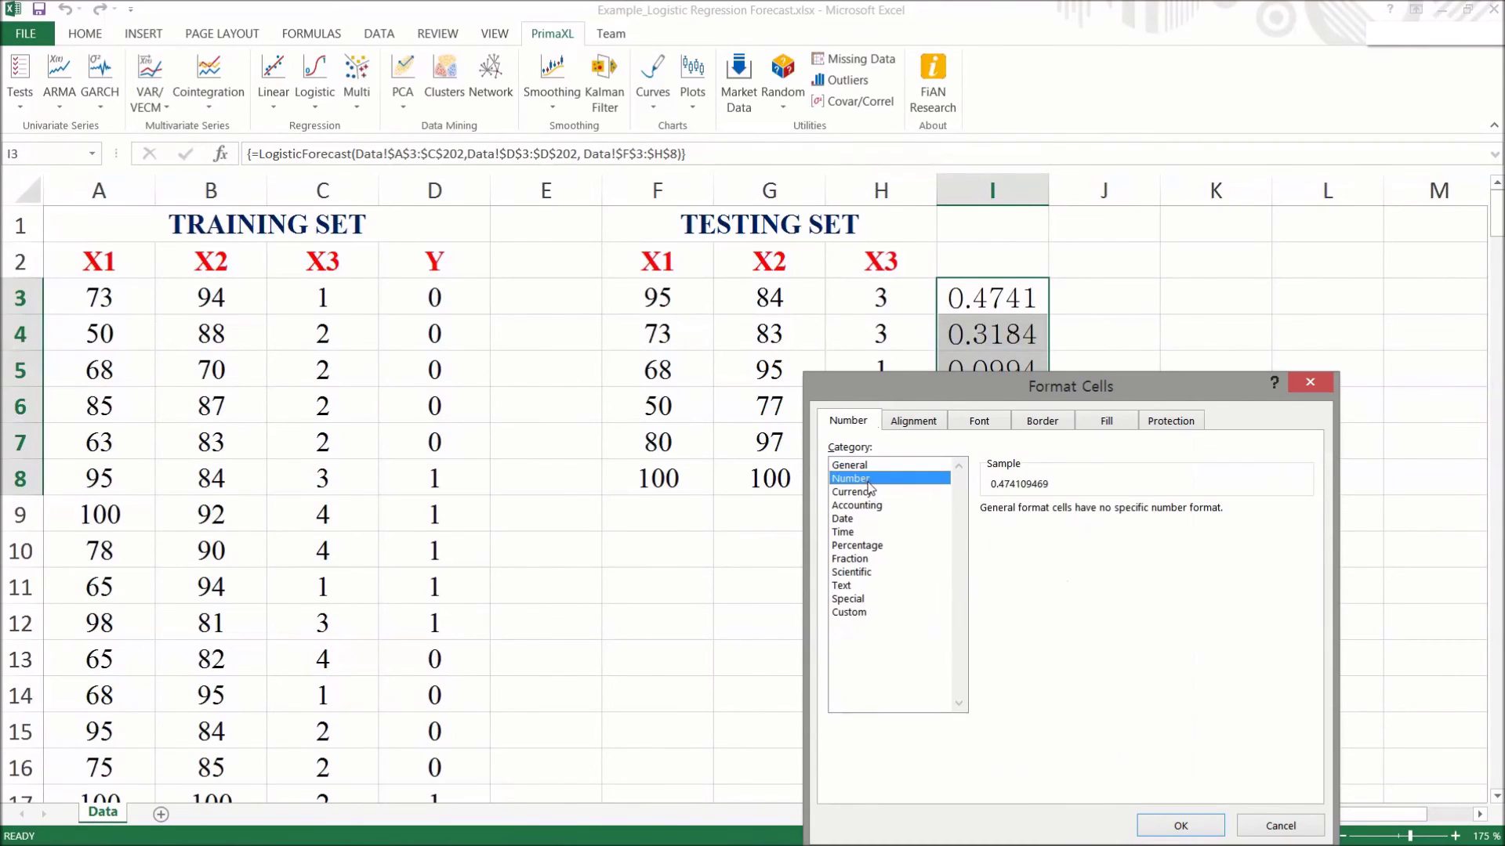
pyautogui.click(1007, 601)
pyautogui.click(1119, 506)
pyautogui.click(1118, 505)
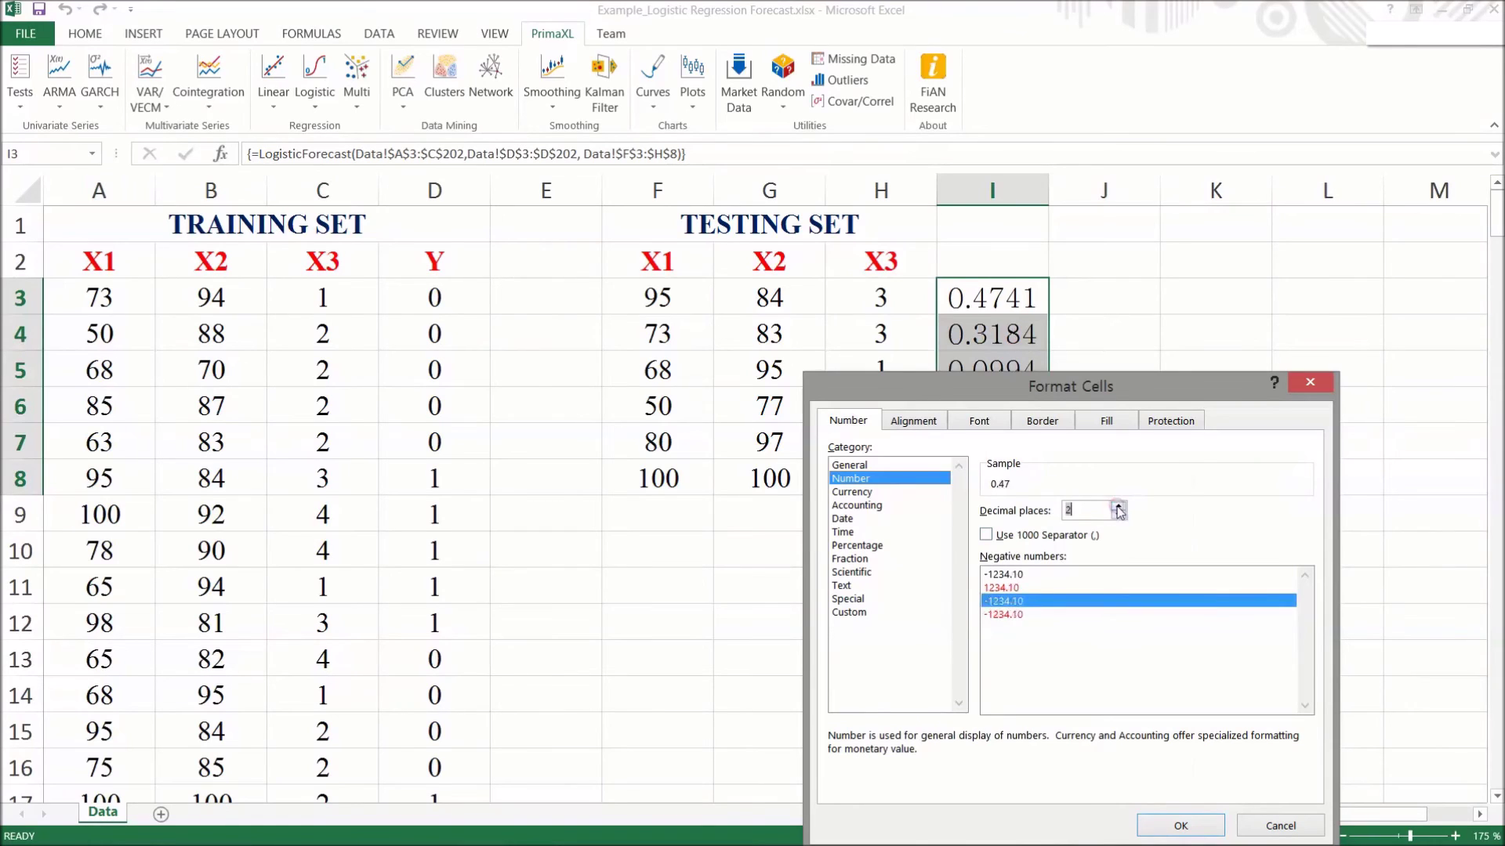
pyautogui.click(1150, 824)
pyautogui.click(1240, 472)
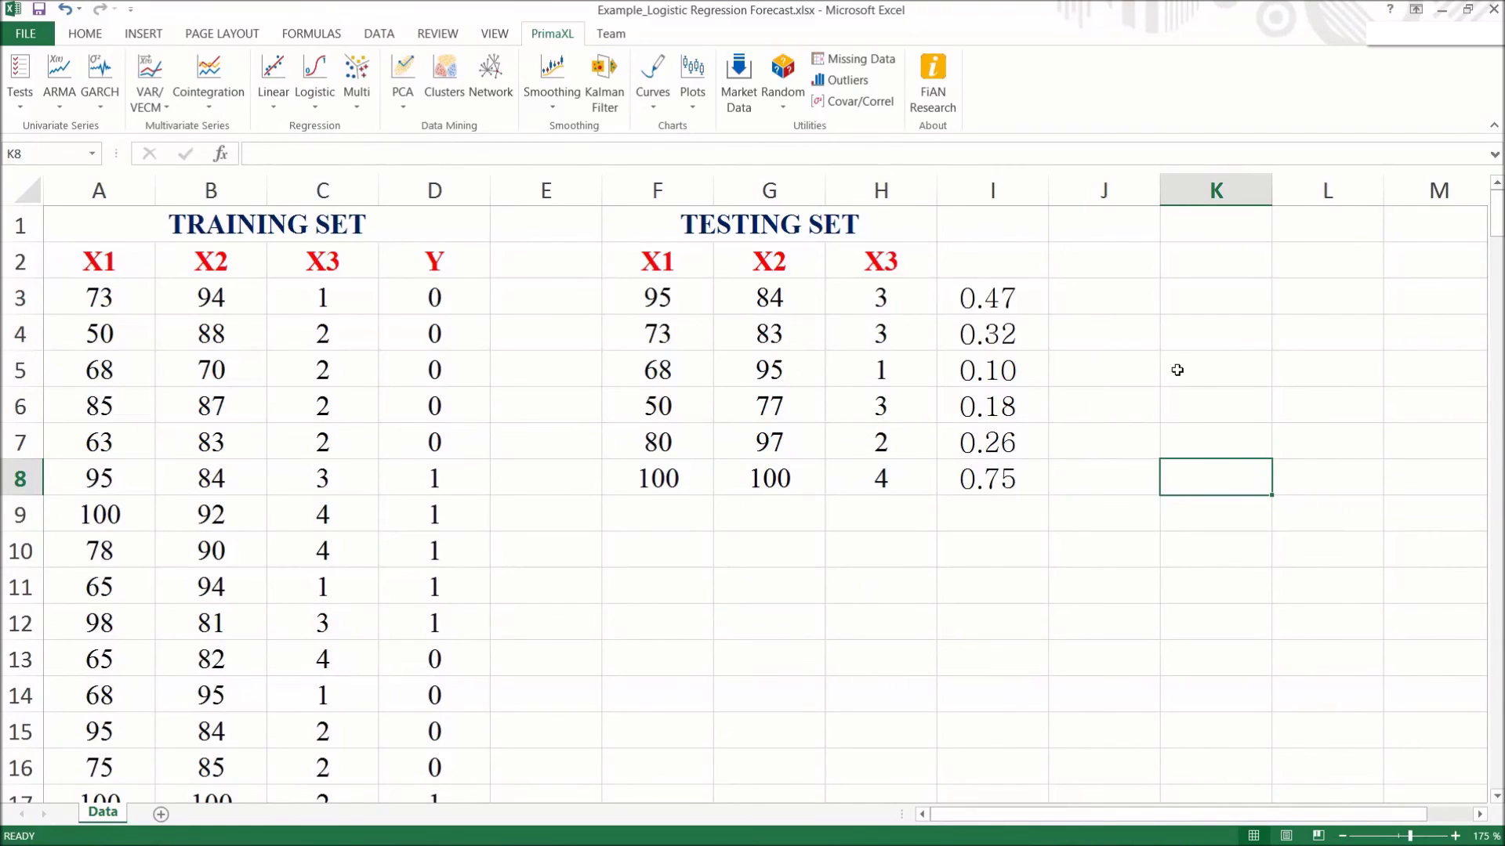
# Step: Review the forecast probabilities of the testing set one by one from I3 down to I8
pyautogui.click(1015, 299)
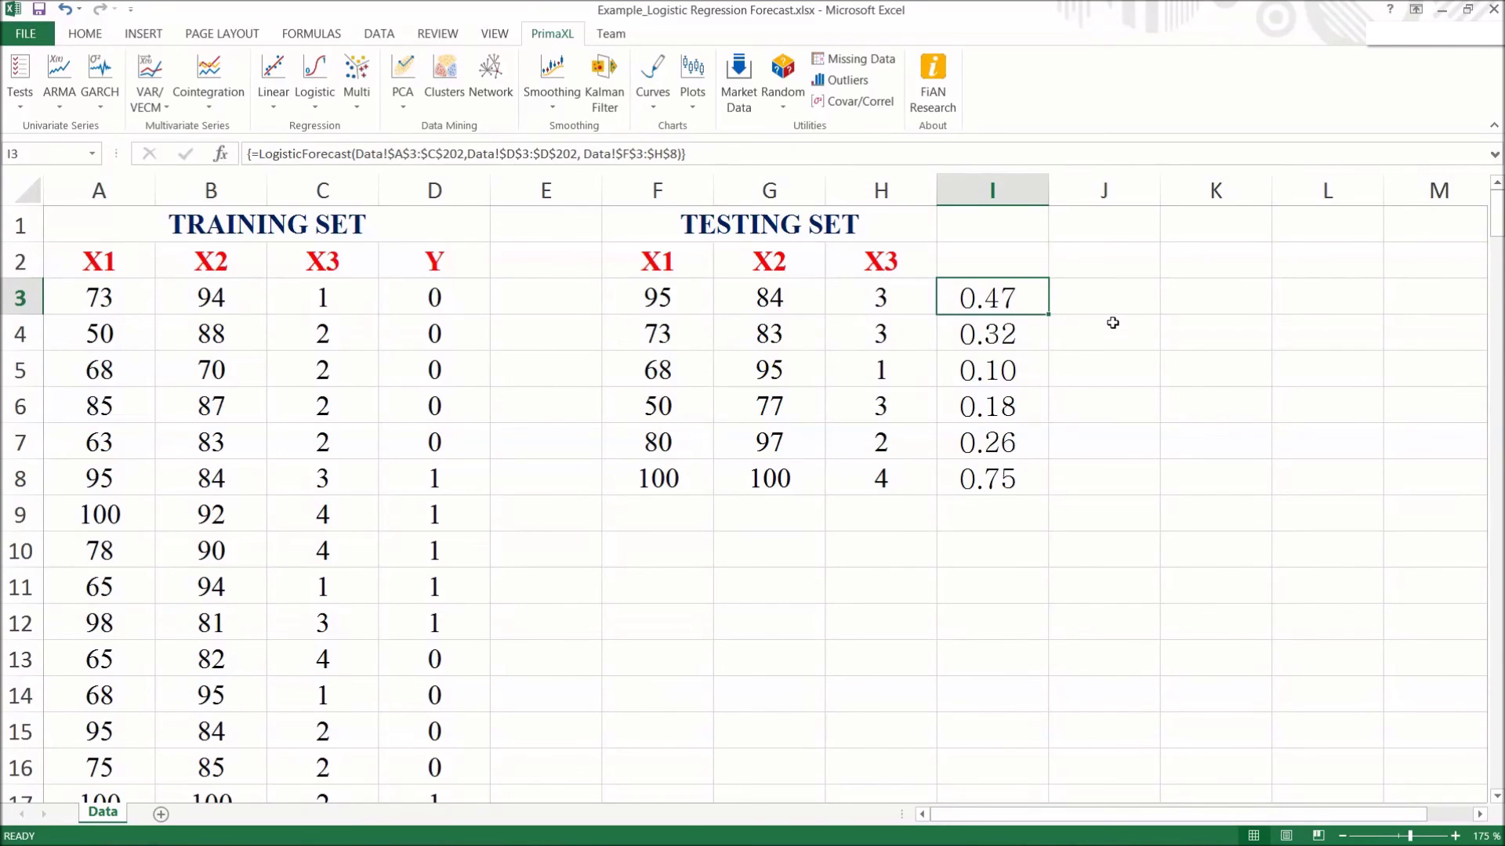
pyautogui.press('Down')
pyautogui.press('Down')
pyautogui.press('Down')
pyautogui.press('Down')
pyautogui.press('Down')
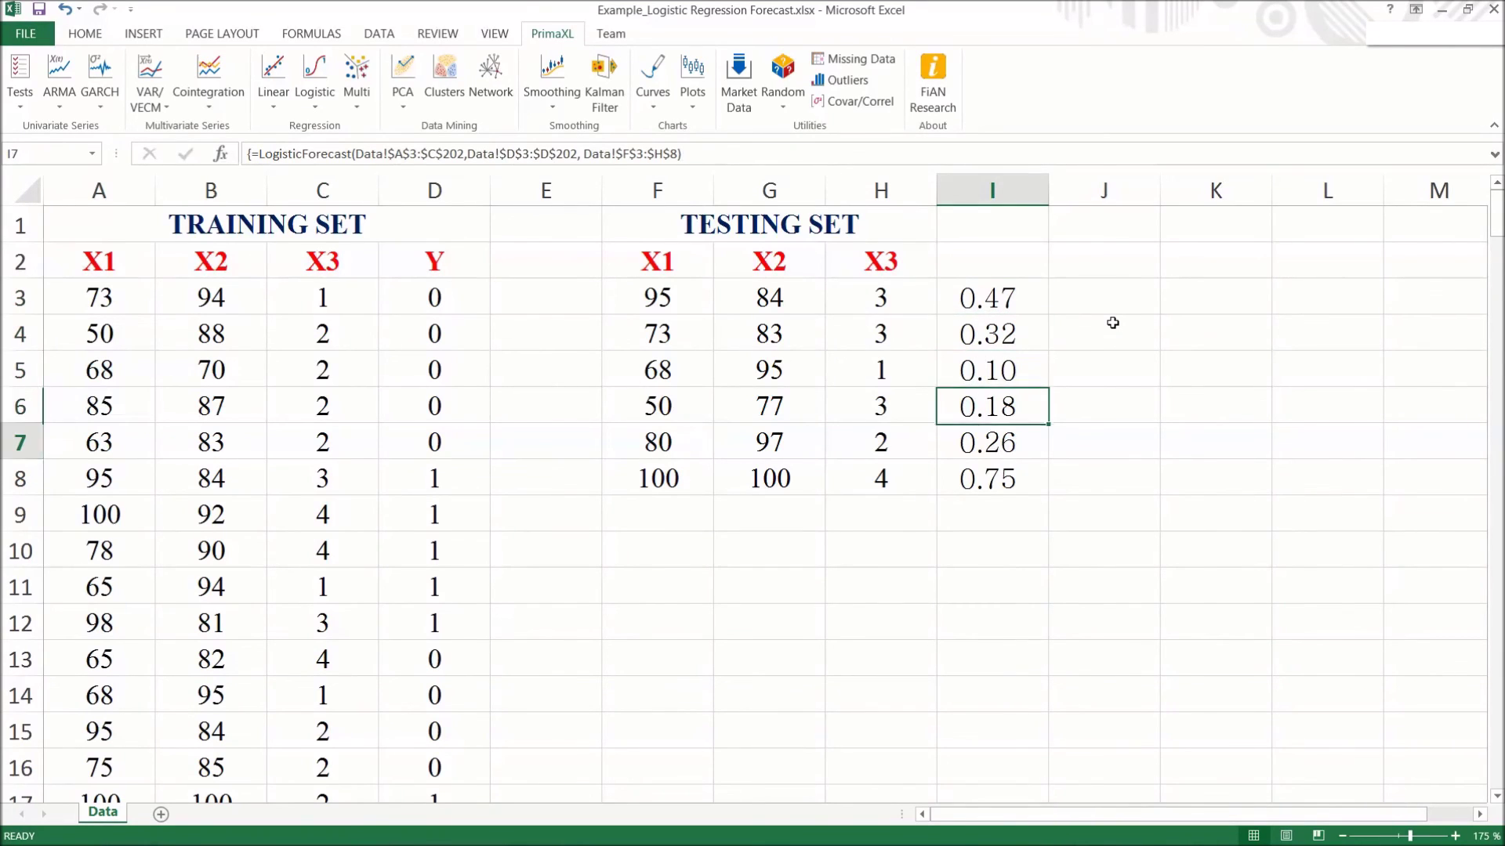
pyautogui.press('Down')
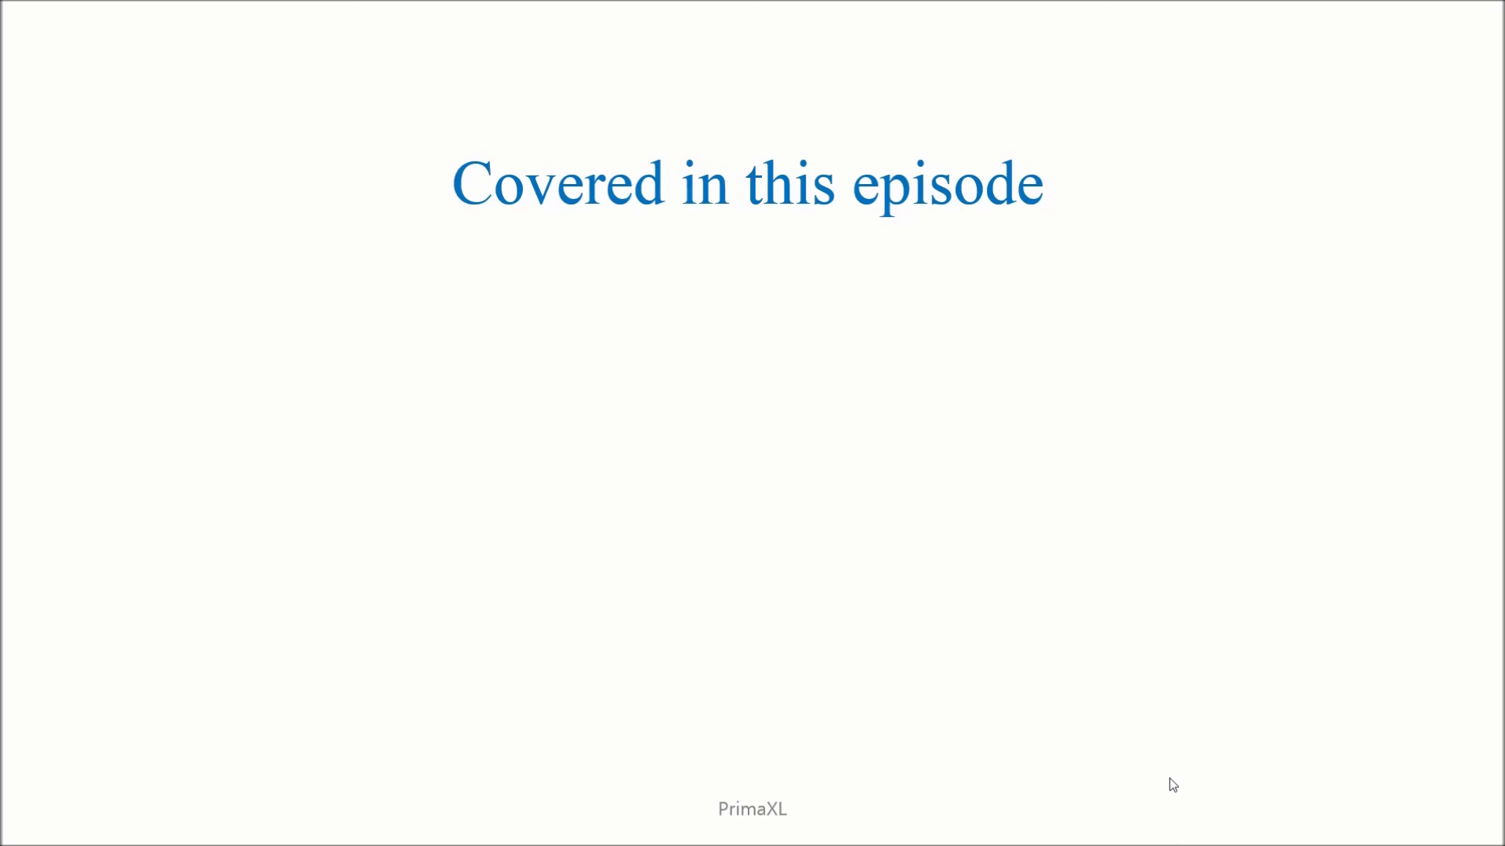
pyautogui.click(1170, 783)
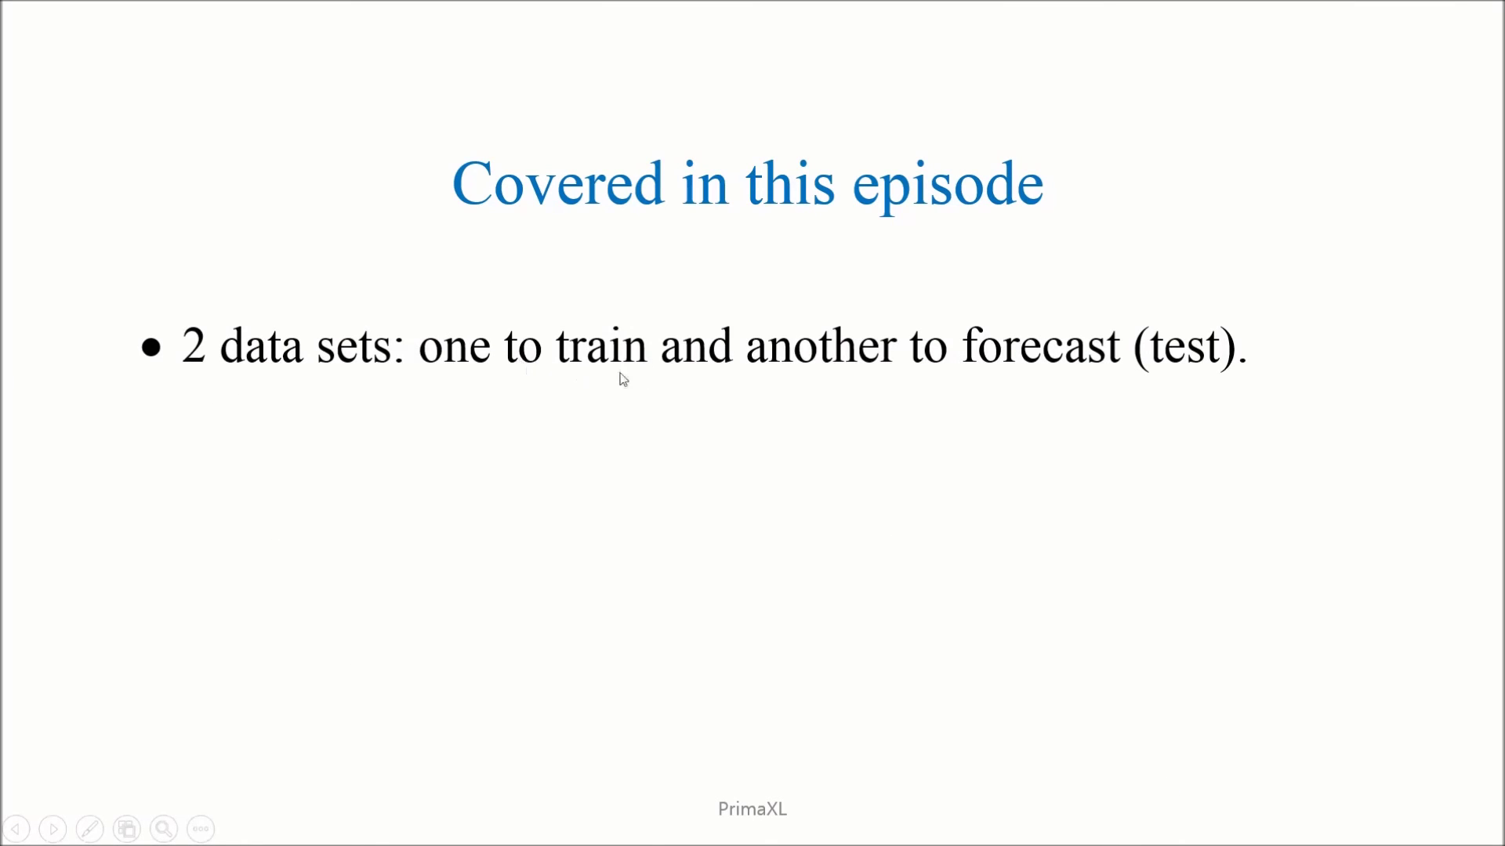
pyautogui.click(1205, 371)
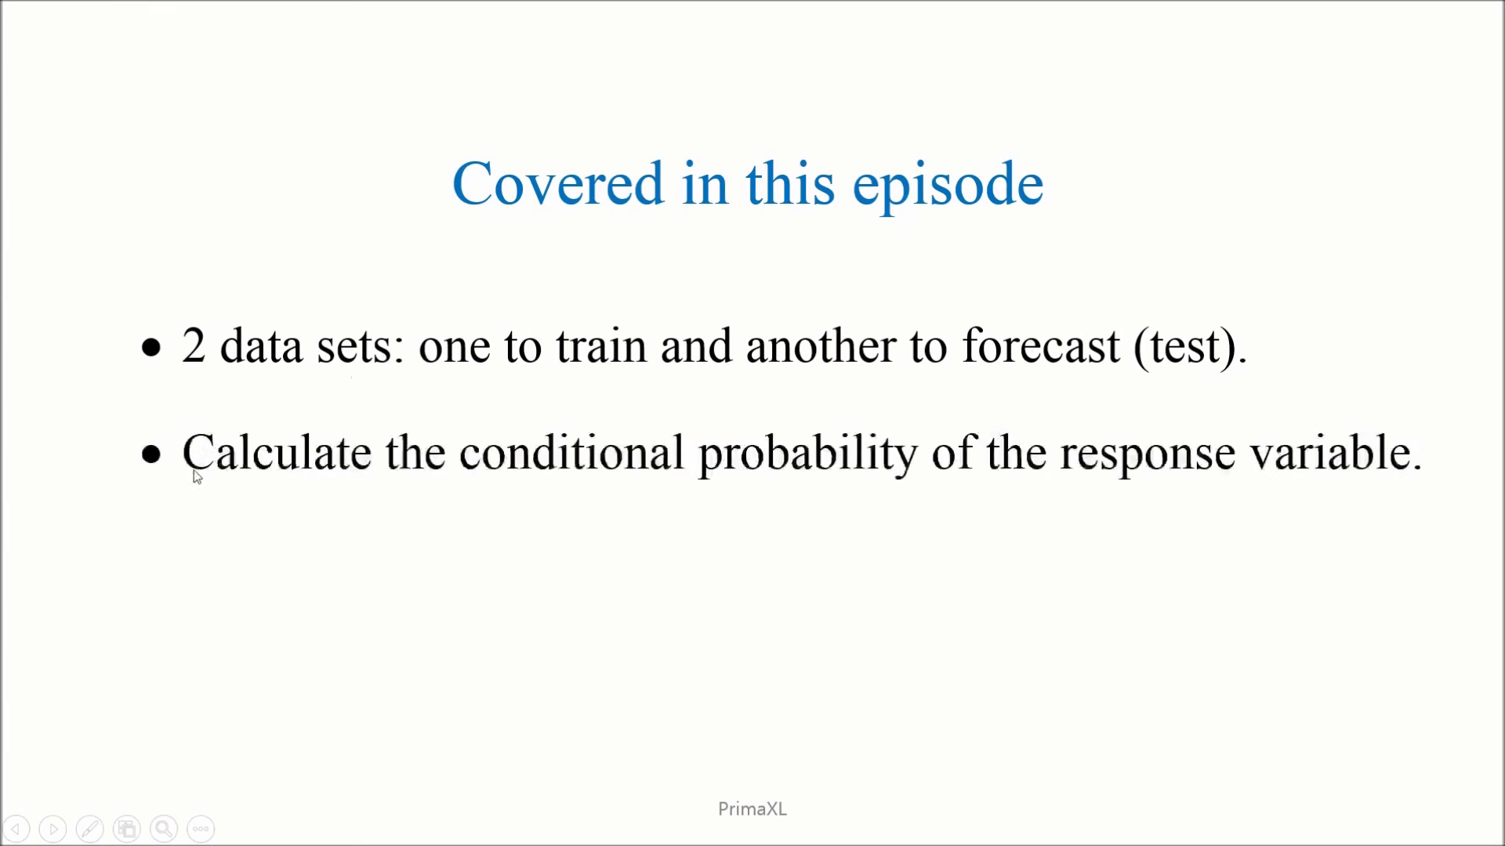